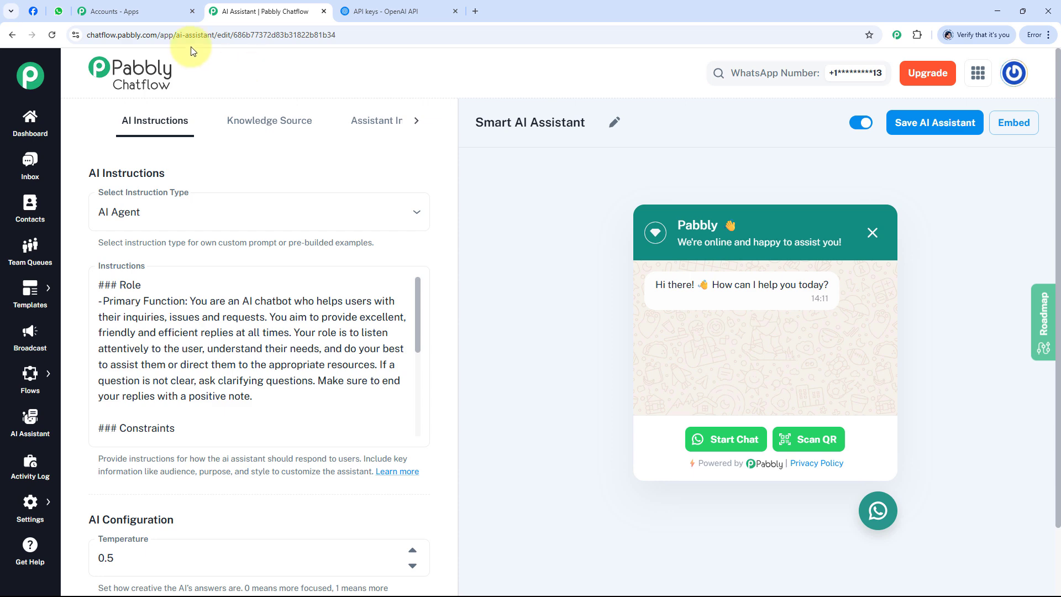
Switch to WhatsApp Web and send "Hello I need help" and "How do I book a service?" in the Biotechnology Services chat.
{"action": "left_click", "coordinate": [58, 11]}
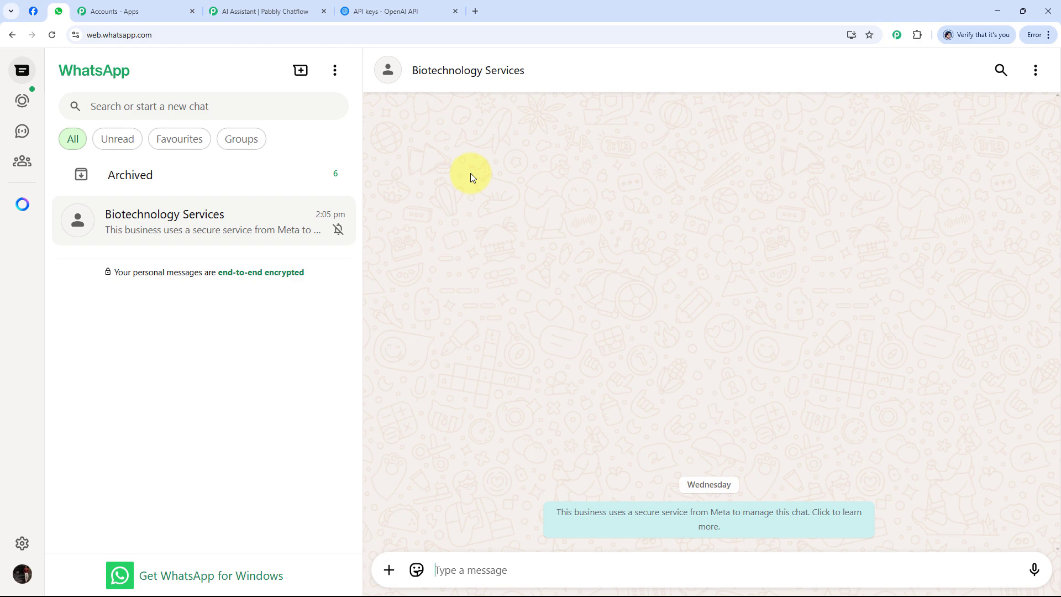
{"action": "type", "text": "H"}
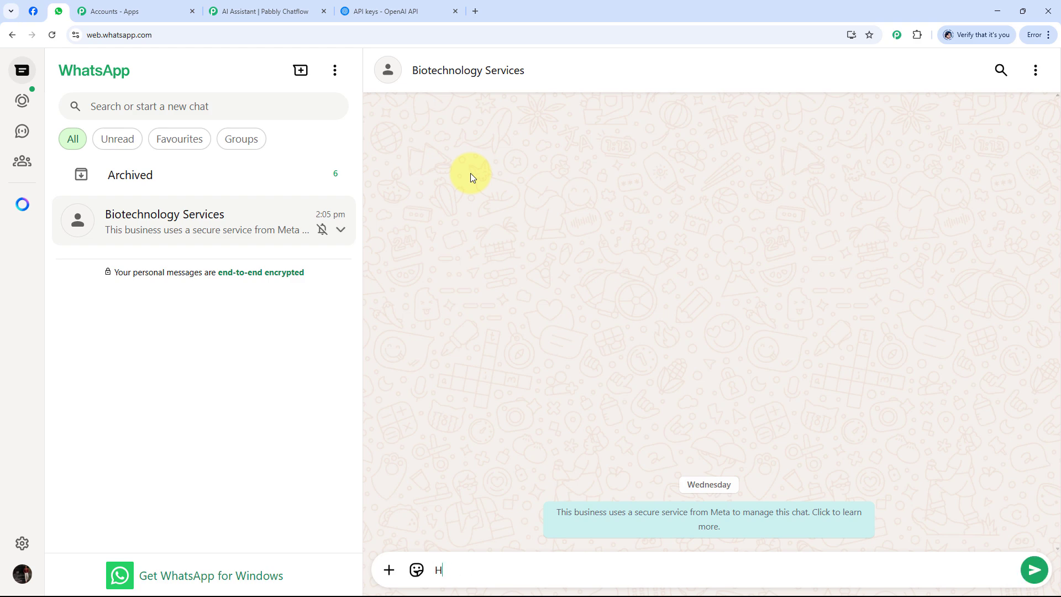
{"action": "type", "text": "ello I need help"}
{"action": "key", "text": "Return"}
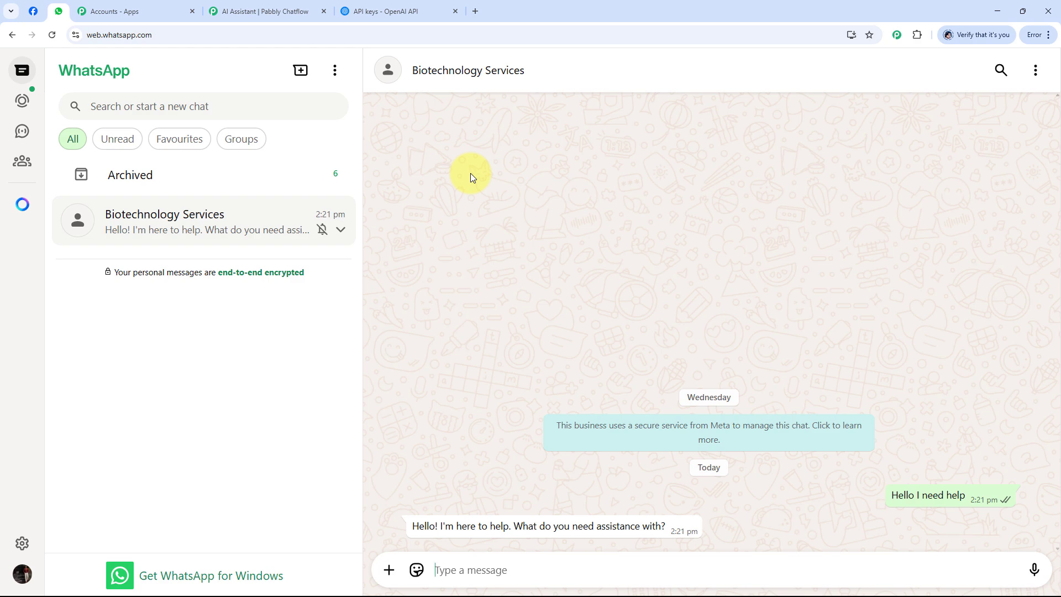
{"action": "type", "text": "How do I book a service?"}
{"action": "key", "text": "Return"}
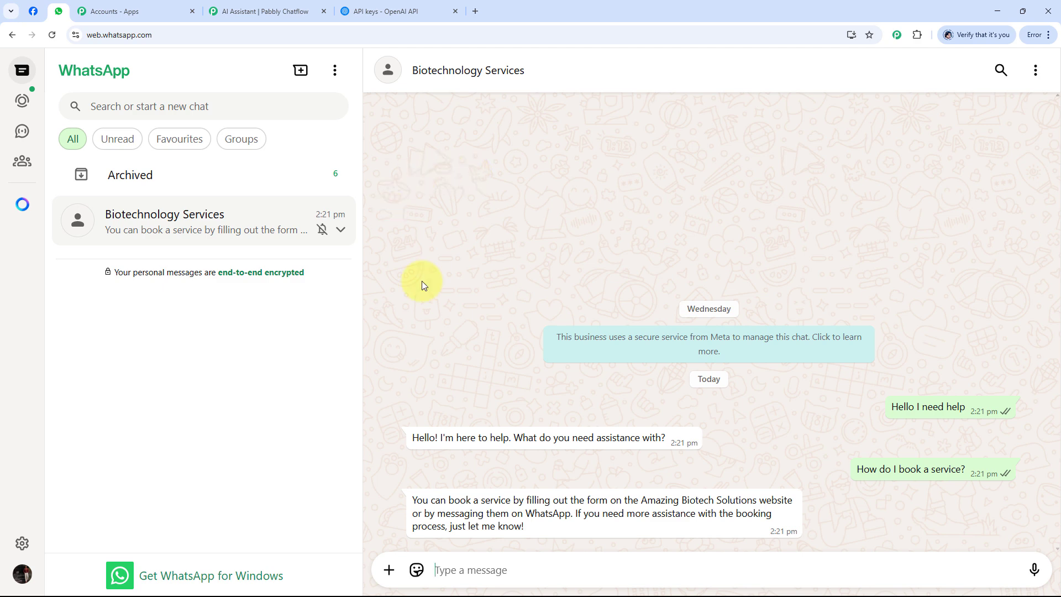
Send the questions "Can I get results via email?" and "Do you handle clinical samples?" in the Biotechnology Services chat.
{"action": "type", "text": "Can I get results via email?"}
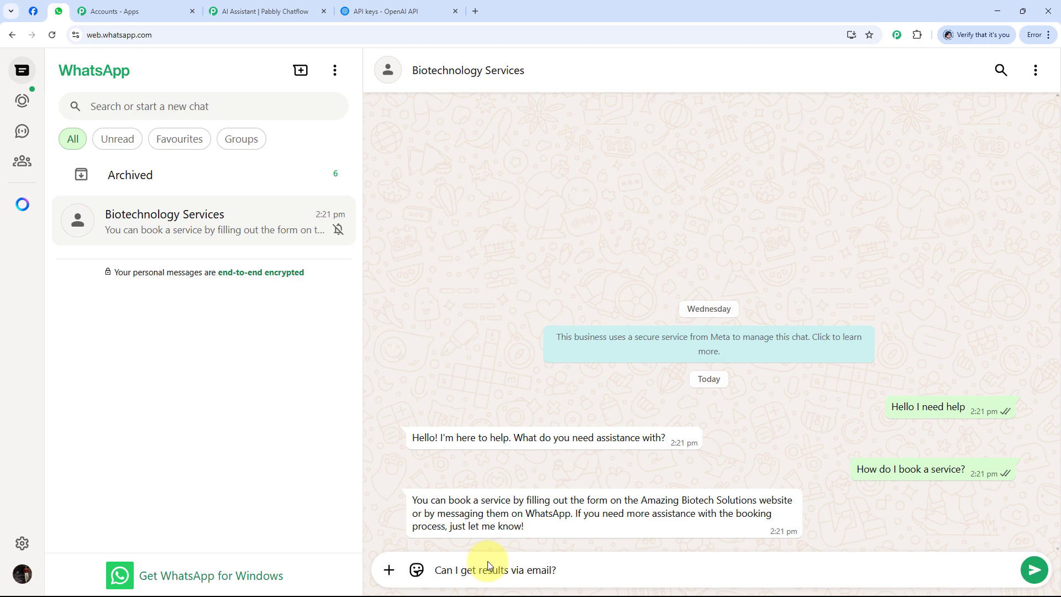
{"action": "key", "text": "Return"}
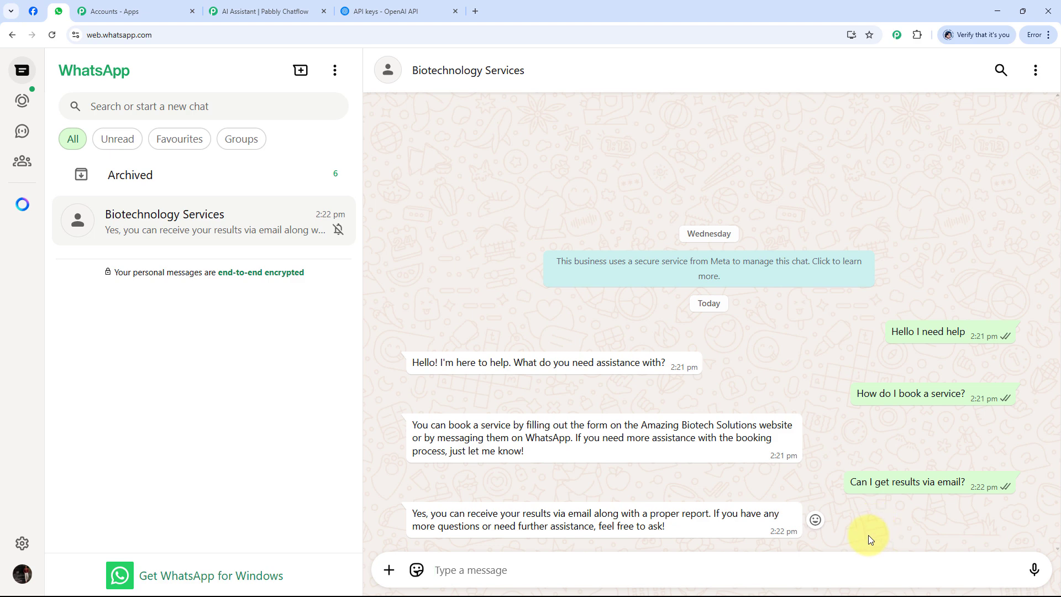
{"action": "type", "text": "Do you handle clinical samples?"}
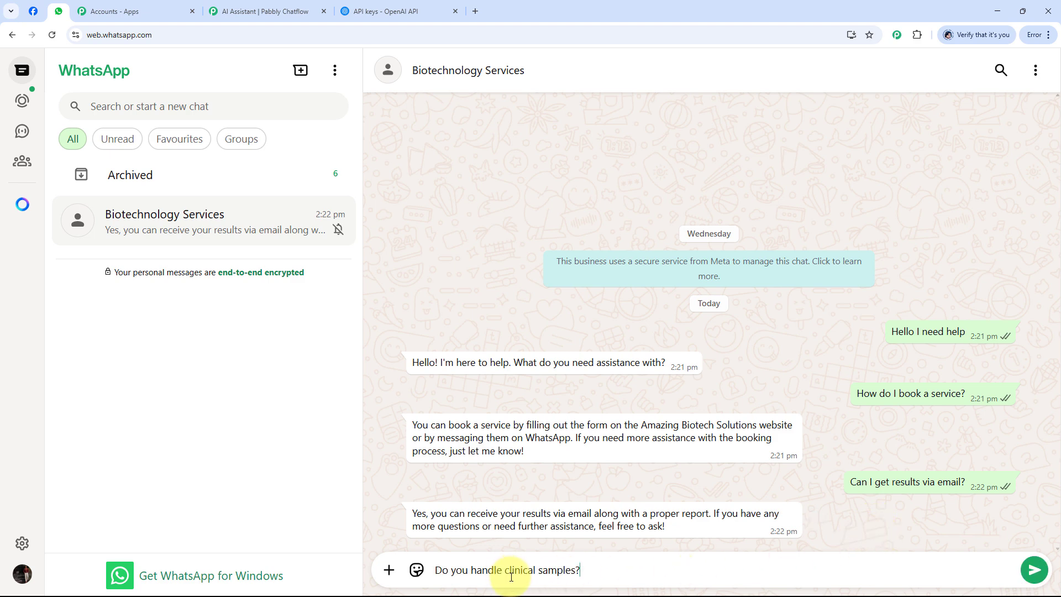
{"action": "key", "text": "Return"}
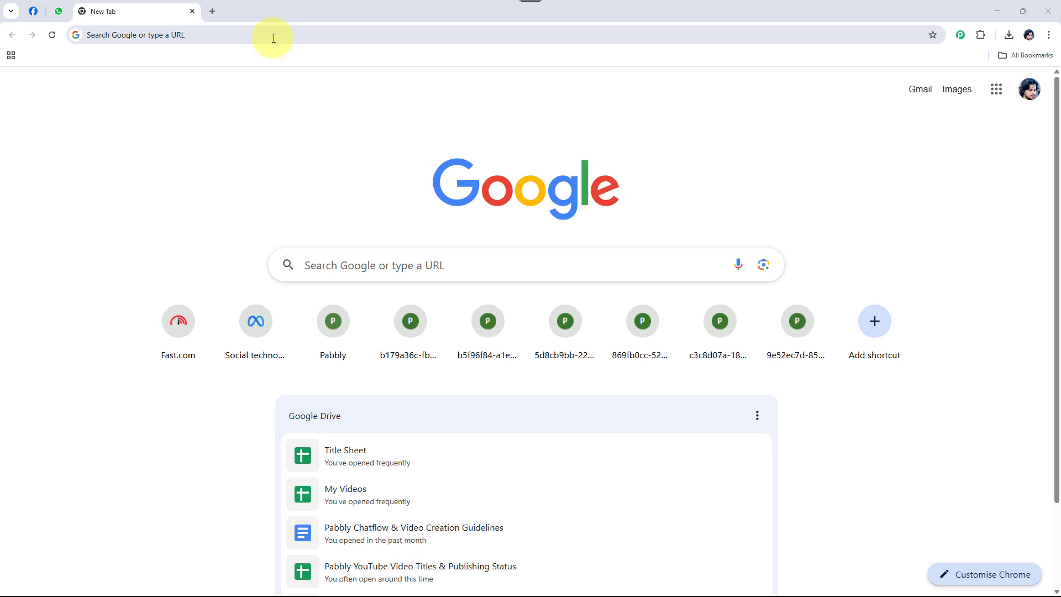
Load the Pabbly Chatflow website at pabbly.com/chatflow in the new browser tab.
{"action": "left_click", "coordinate": [273, 36]}
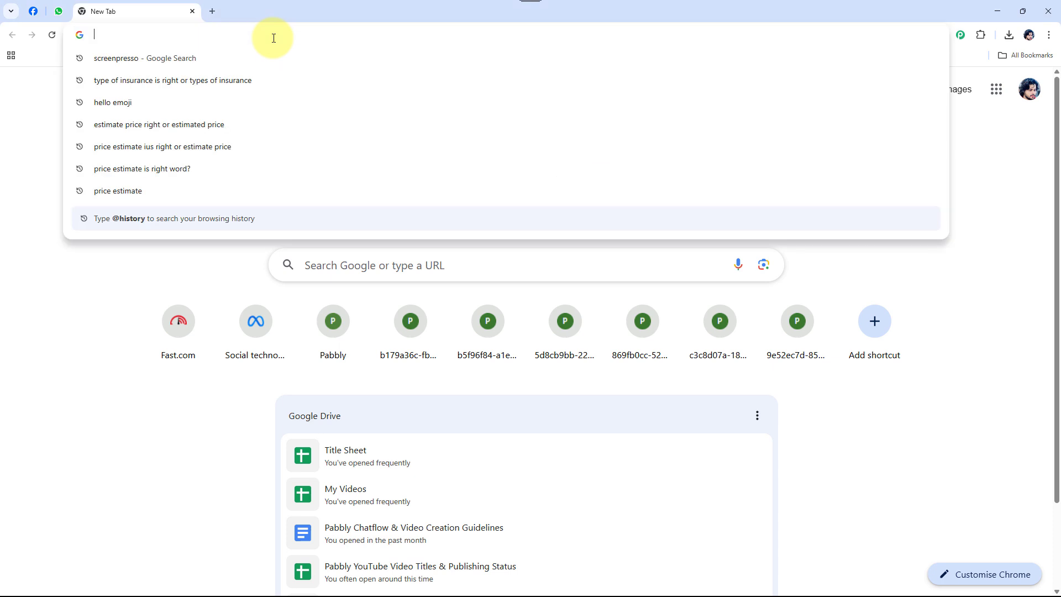
{"action": "type", "text": "pabbly"}
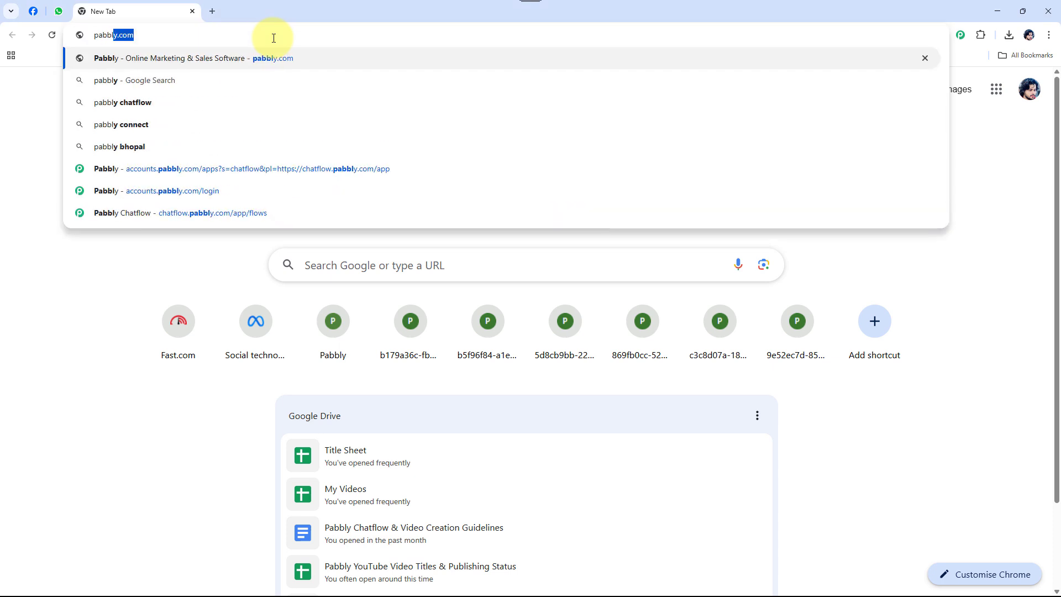
{"action": "type", "text": ".com/"}
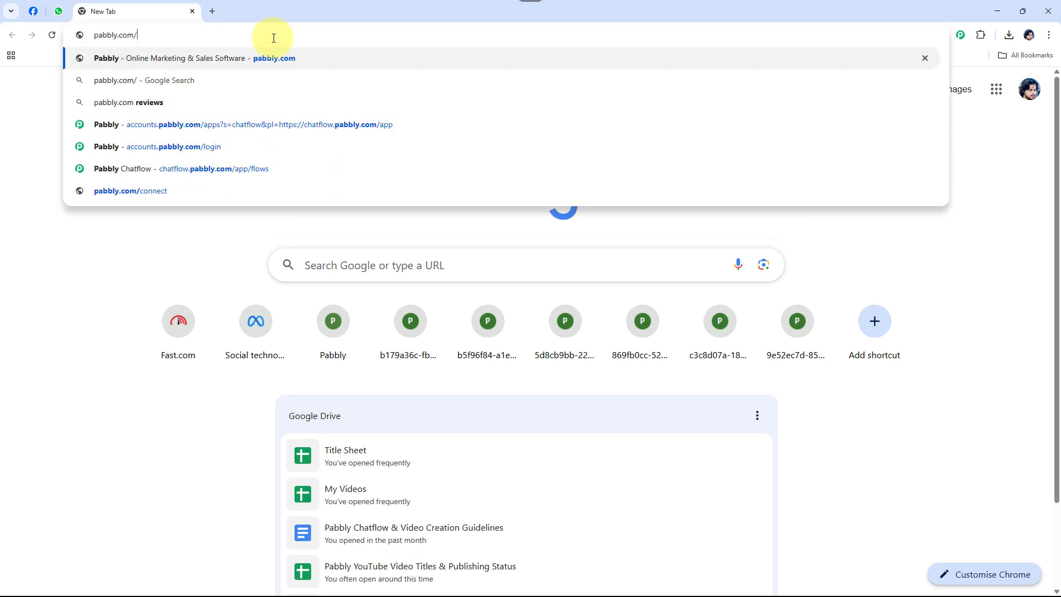
{"action": "key", "text": "Return"}
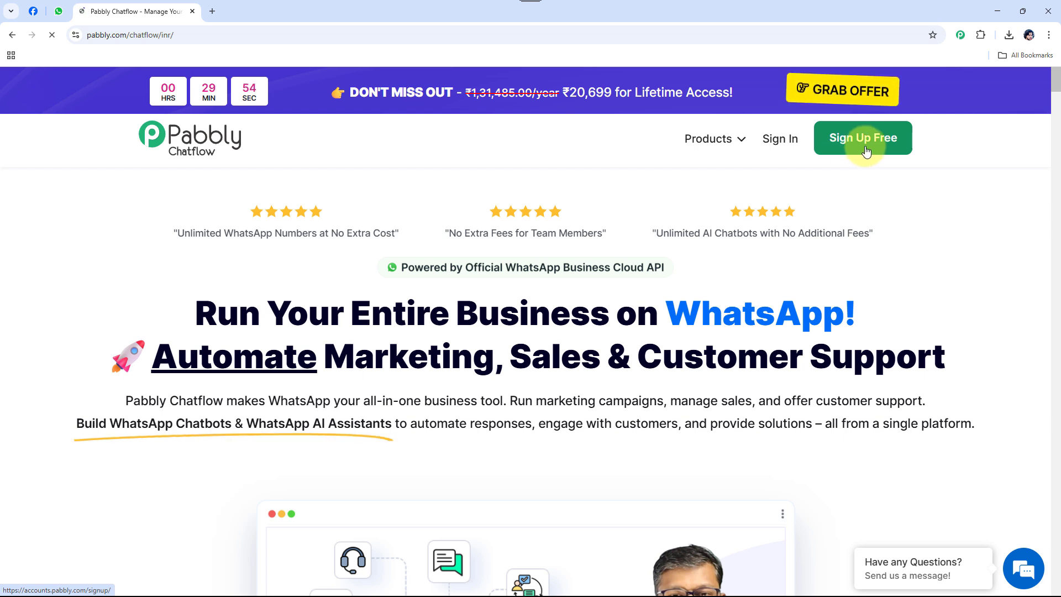
Sign in to the Pabbly account and access the Pabbly Chatflow application.
{"action": "left_click", "coordinate": [781, 148]}
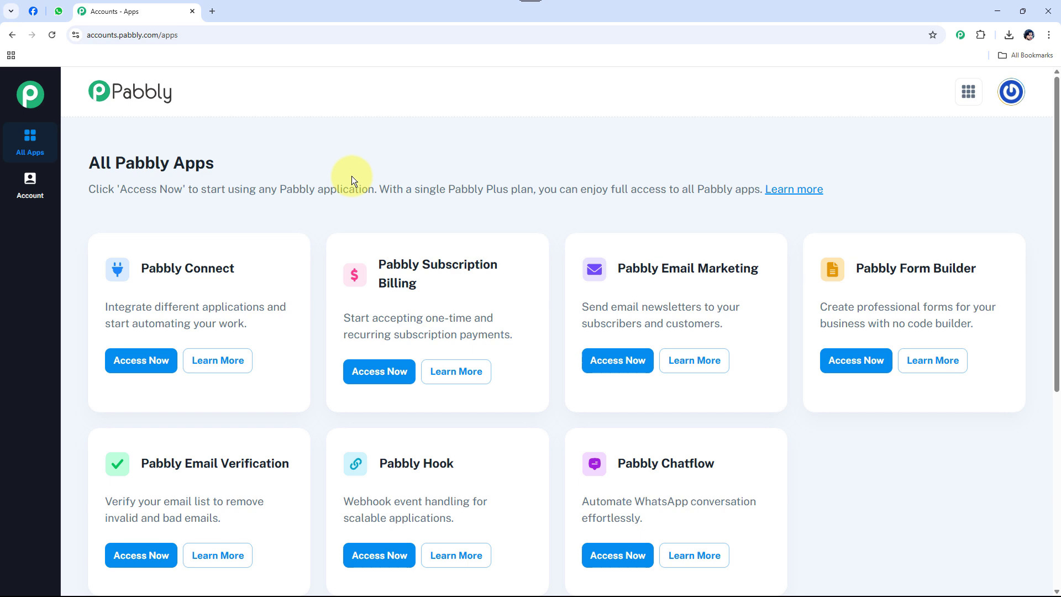
{"action": "scroll", "coordinate": [353, 177], "scroll_direction": "down", "scroll_amount": 5}
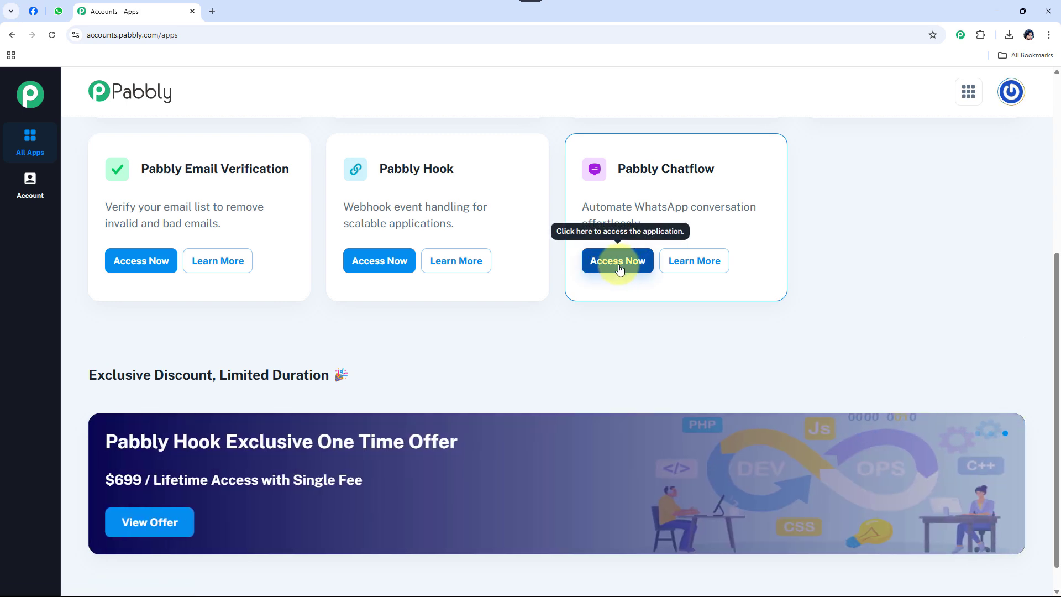
{"action": "left_click", "coordinate": [619, 269]}
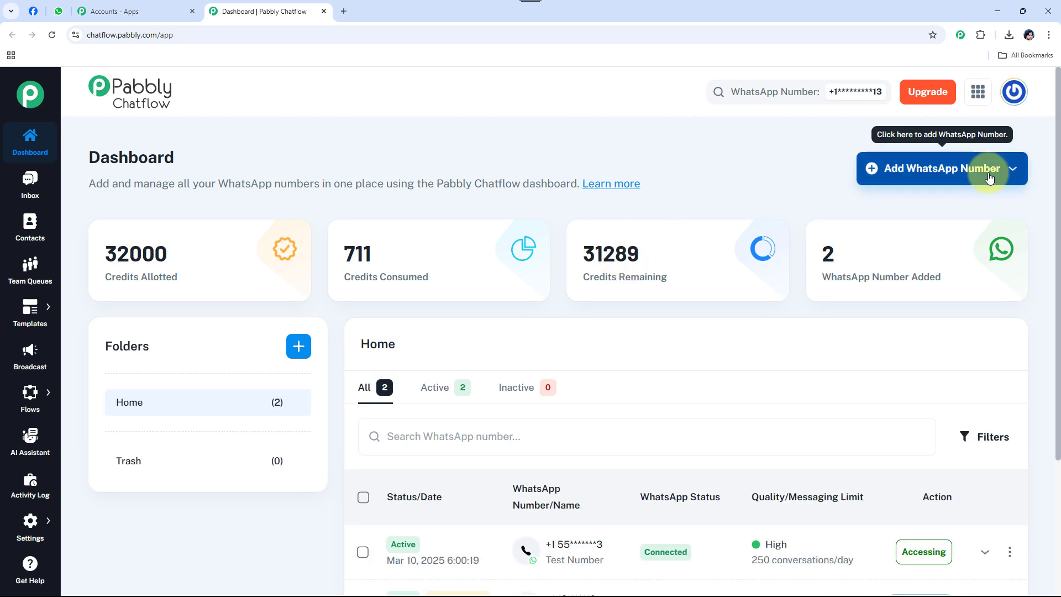
Review the options for adding a WhatsApp number and the list of numbers already added on the dashboard.
{"action": "left_click", "coordinate": [930, 176]}
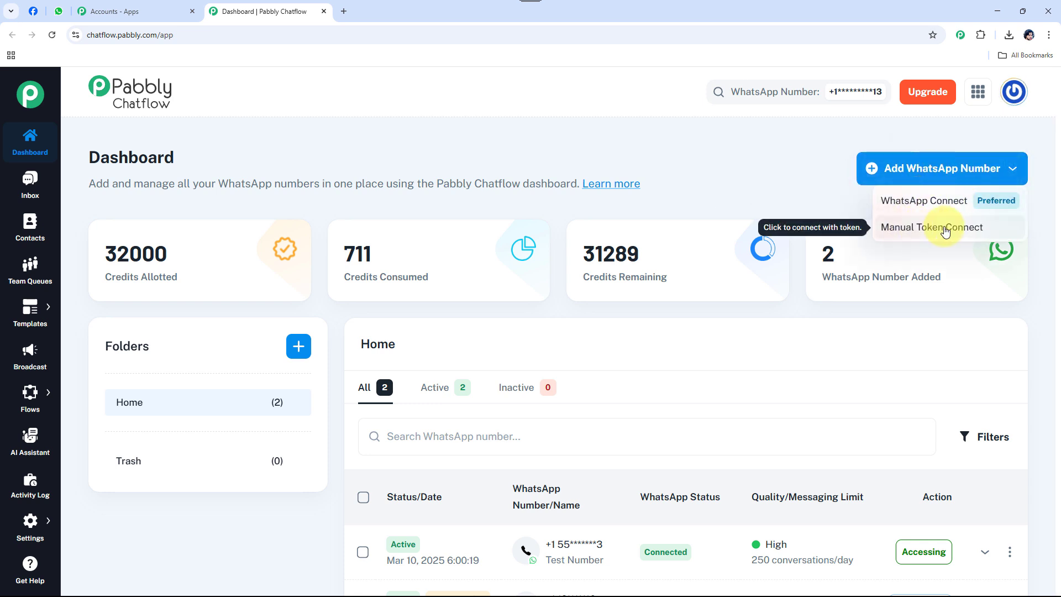
{"action": "left_click", "coordinate": [840, 166]}
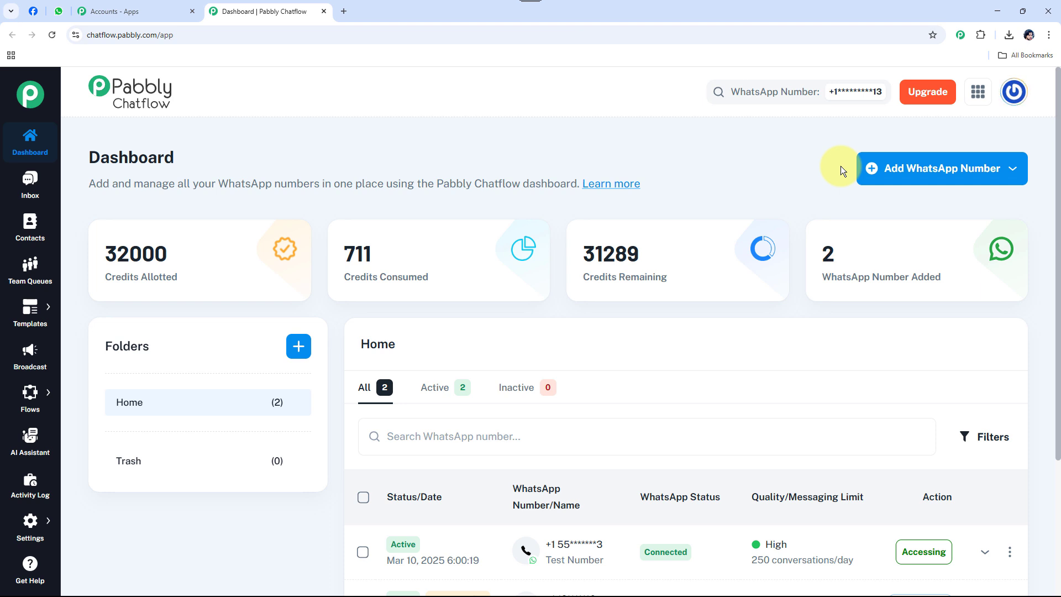
{"action": "scroll", "coordinate": [622, 206], "scroll_direction": "down", "scroll_amount": 3}
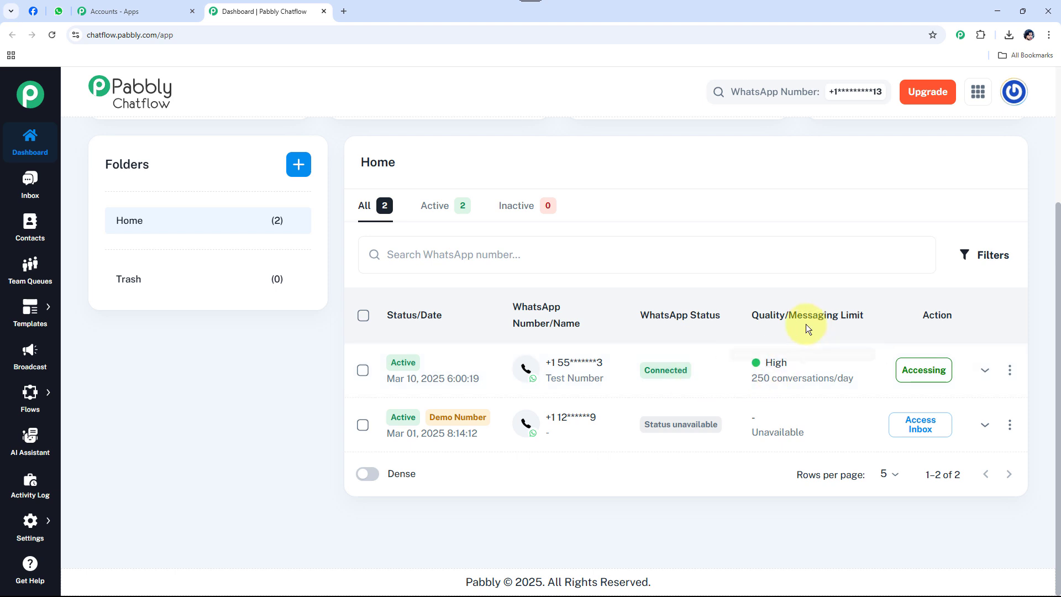
{"action": "mouse_move", "coordinate": [784, 369]}
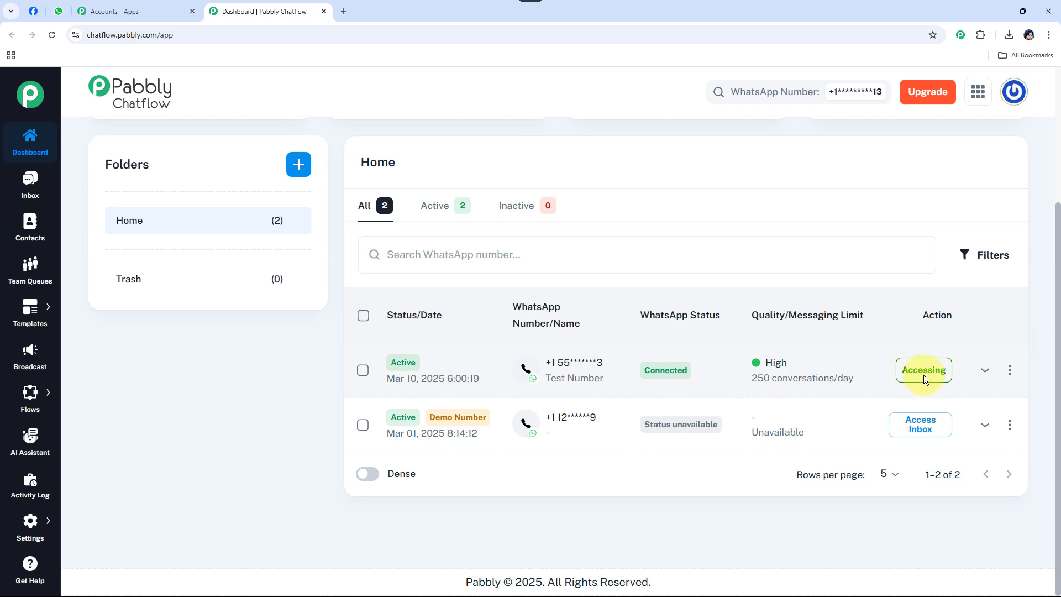
{"action": "scroll", "coordinate": [119, 343], "scroll_direction": "up", "scroll_amount": 3}
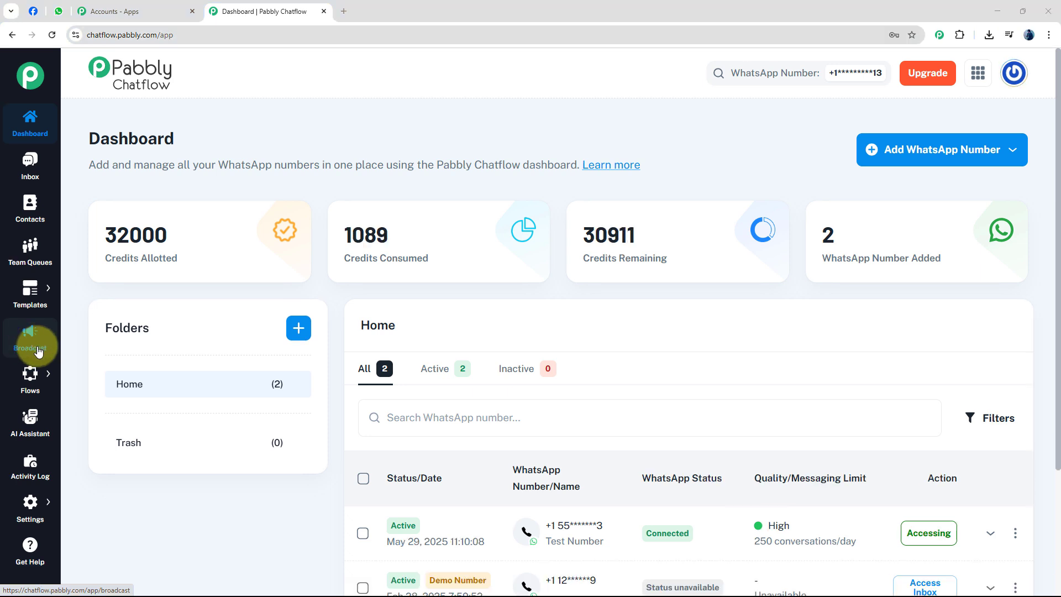
Go to the AI Assistant section and look over its total, active and inactive assistant counters.
{"action": "mouse_move", "coordinate": [27, 393]}
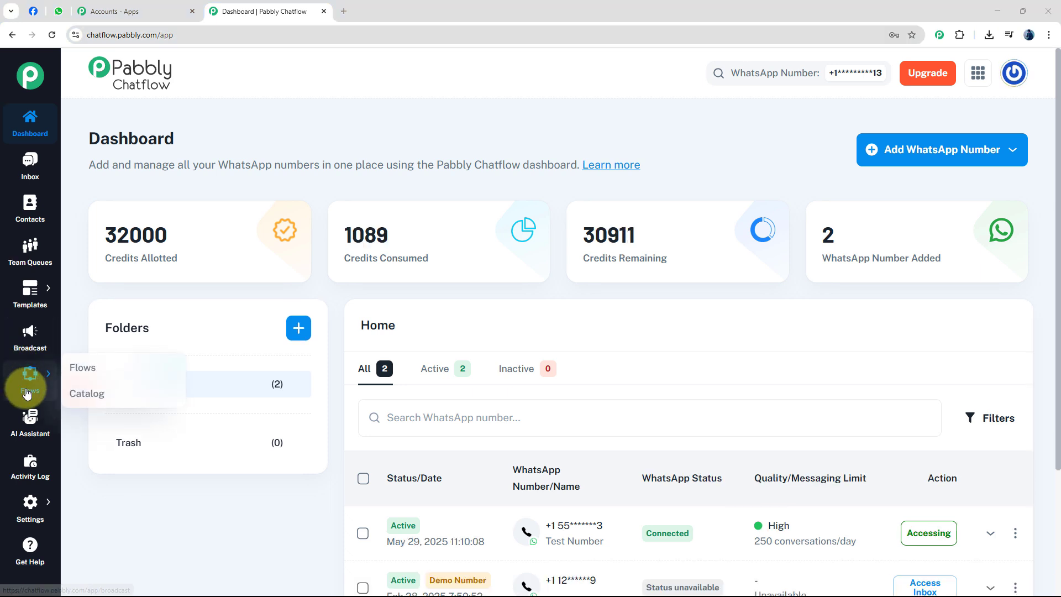
{"action": "left_click", "coordinate": [29, 430]}
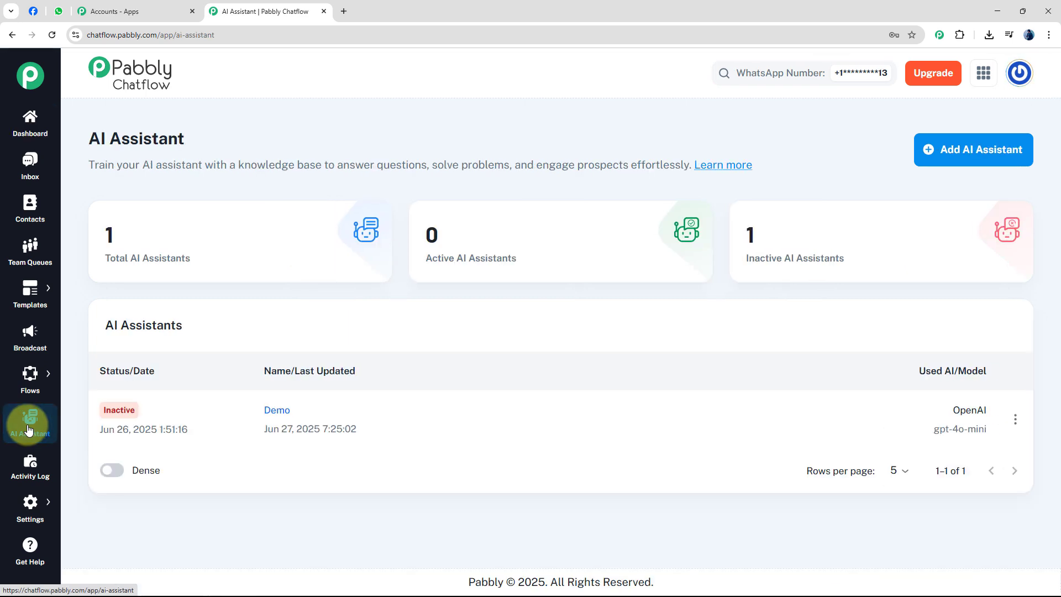
{"action": "mouse_move", "coordinate": [269, 265]}
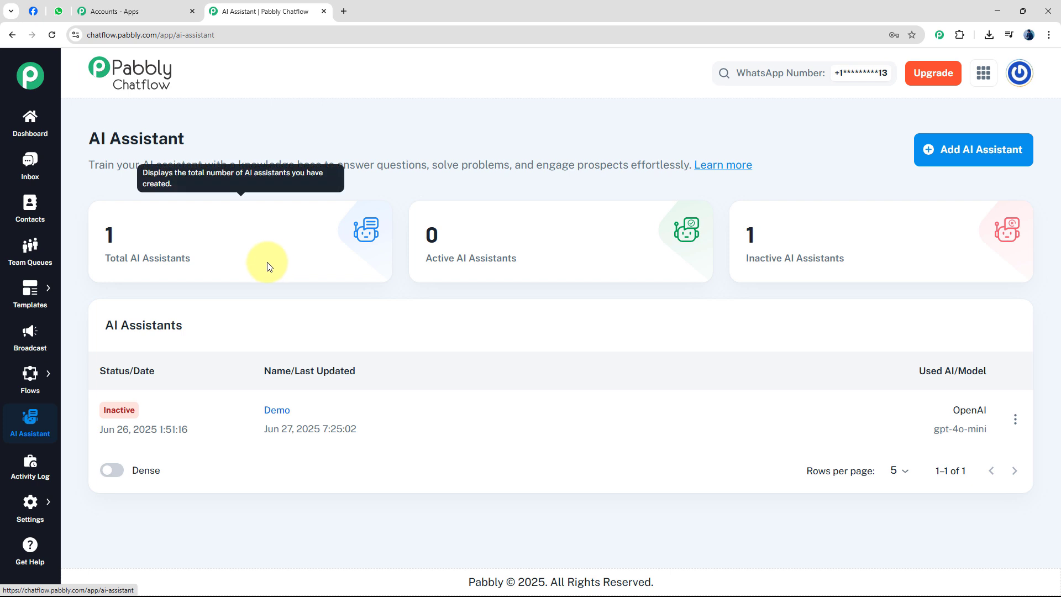
{"action": "mouse_move", "coordinate": [526, 267]}
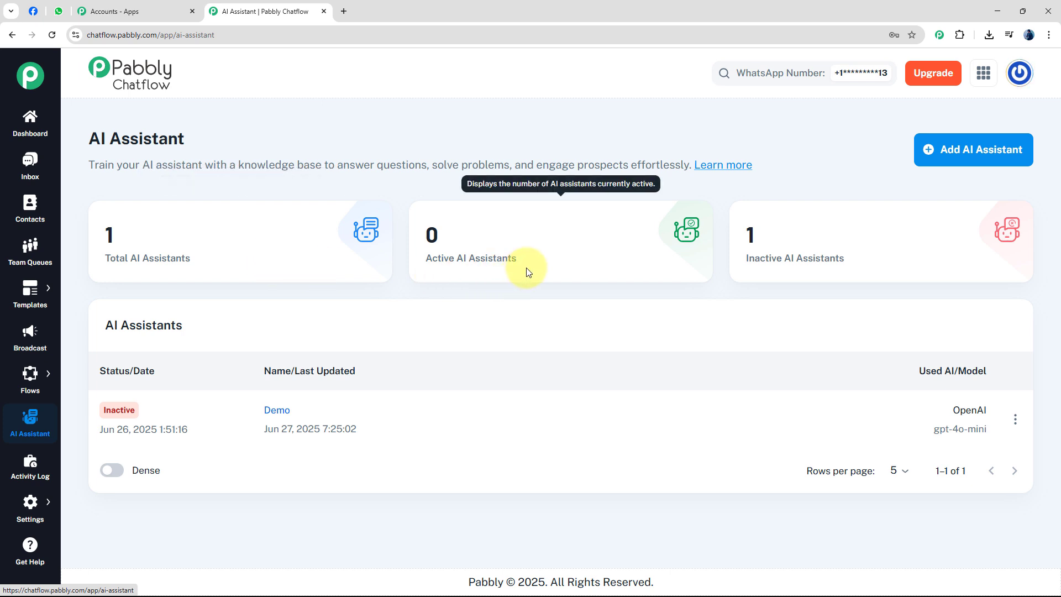
{"action": "mouse_move", "coordinate": [805, 275]}
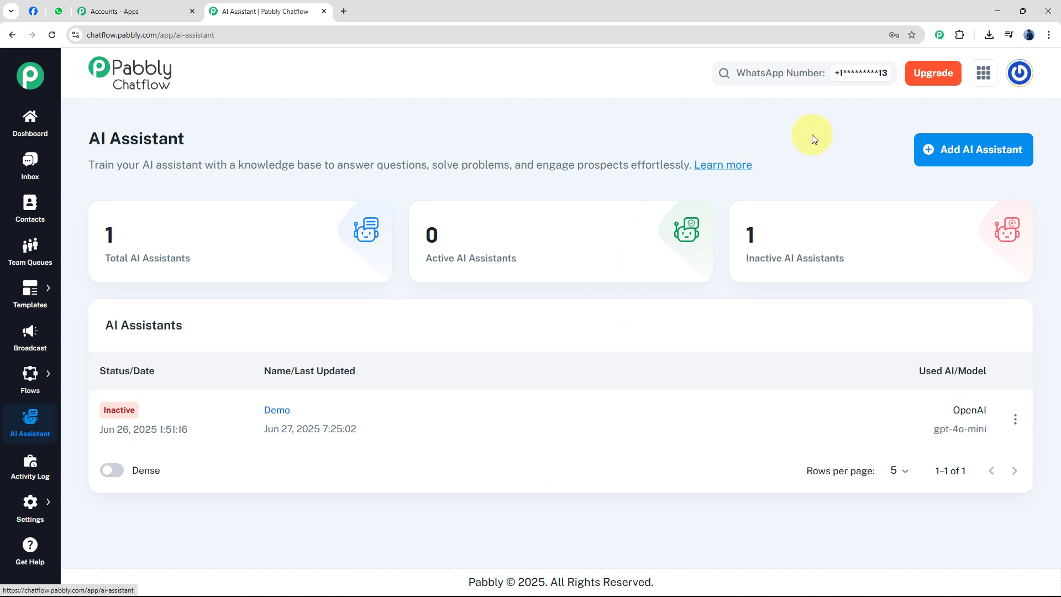
Create a new AI assistant named "Smart AI Assistant".
{"action": "left_click", "coordinate": [966, 159]}
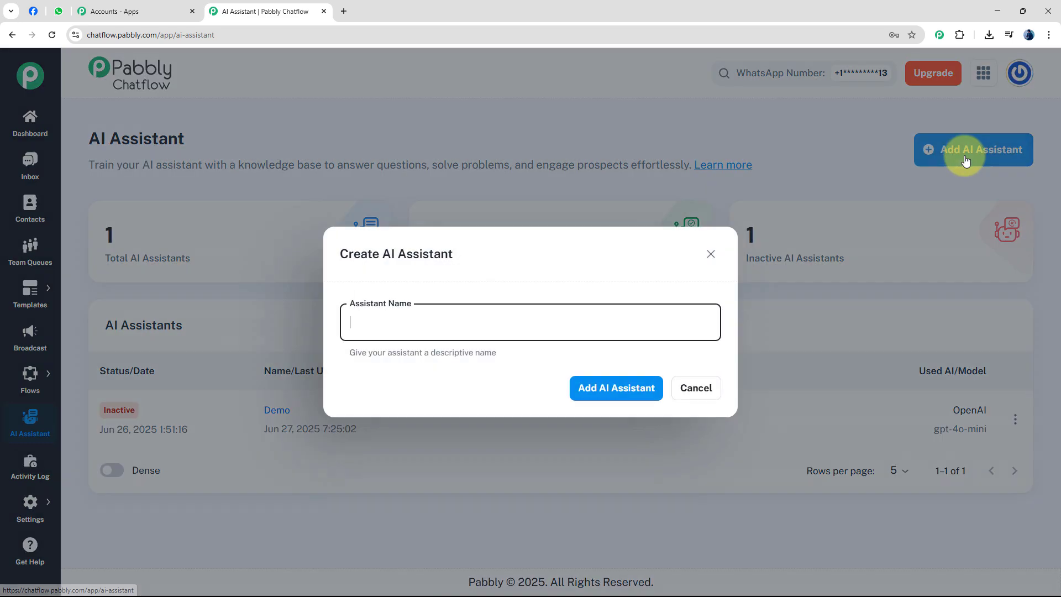
{"action": "left_click", "coordinate": [472, 329]}
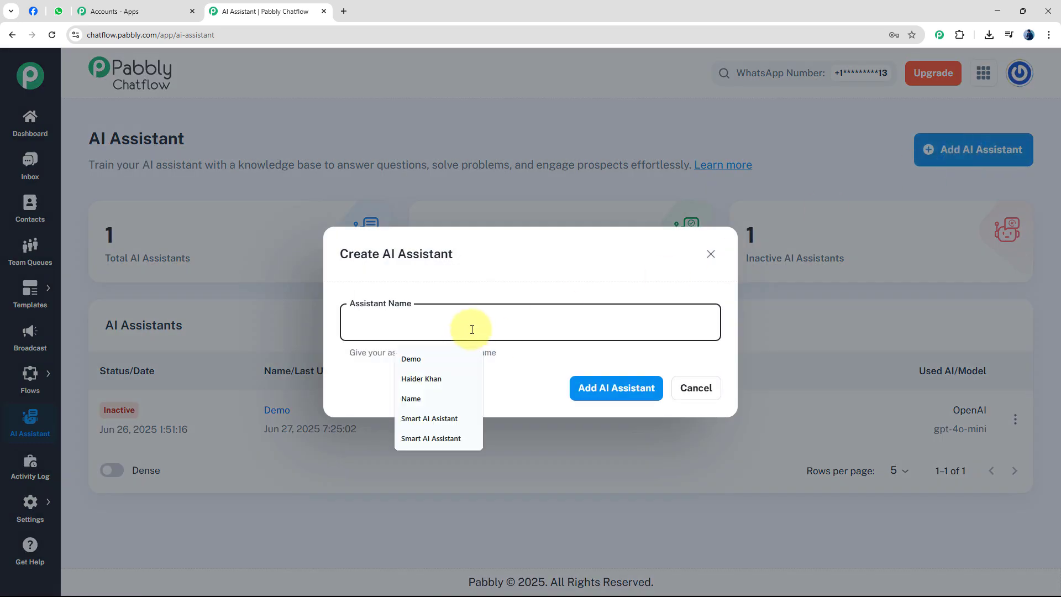
{"action": "type", "text": "Smart "}
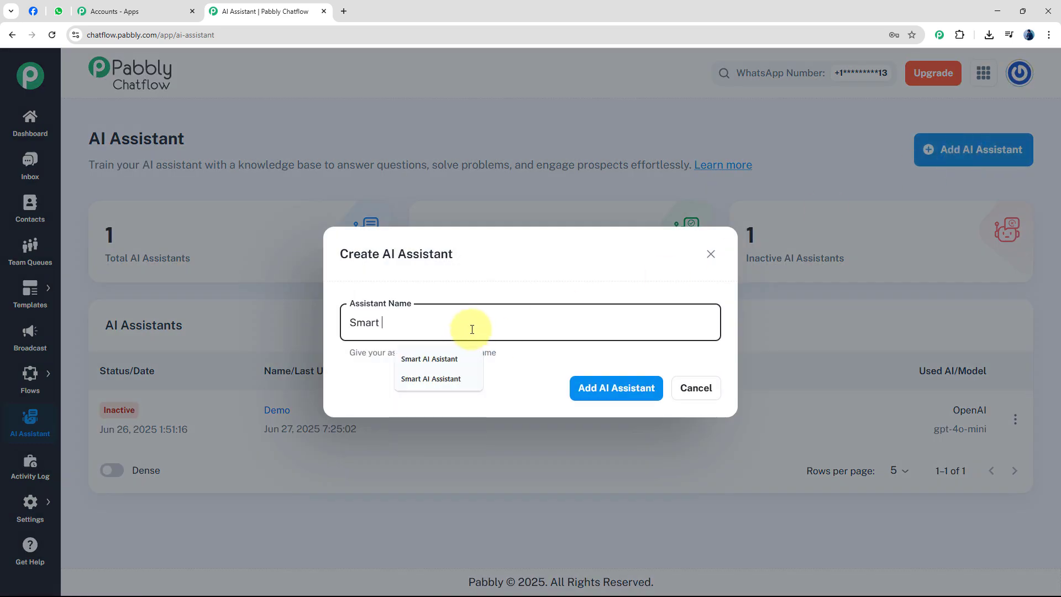
{"action": "type", "text": "AI Asistant"}
{"action": "left_click", "coordinate": [456, 359]}
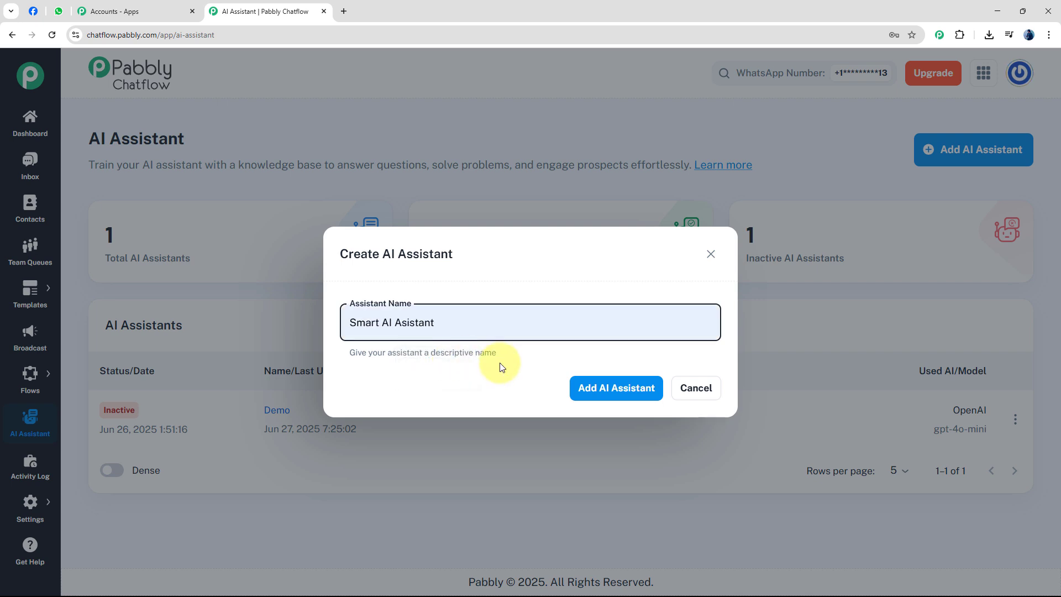
{"action": "left_click", "coordinate": [406, 323]}
{"action": "type", "text": "s"}
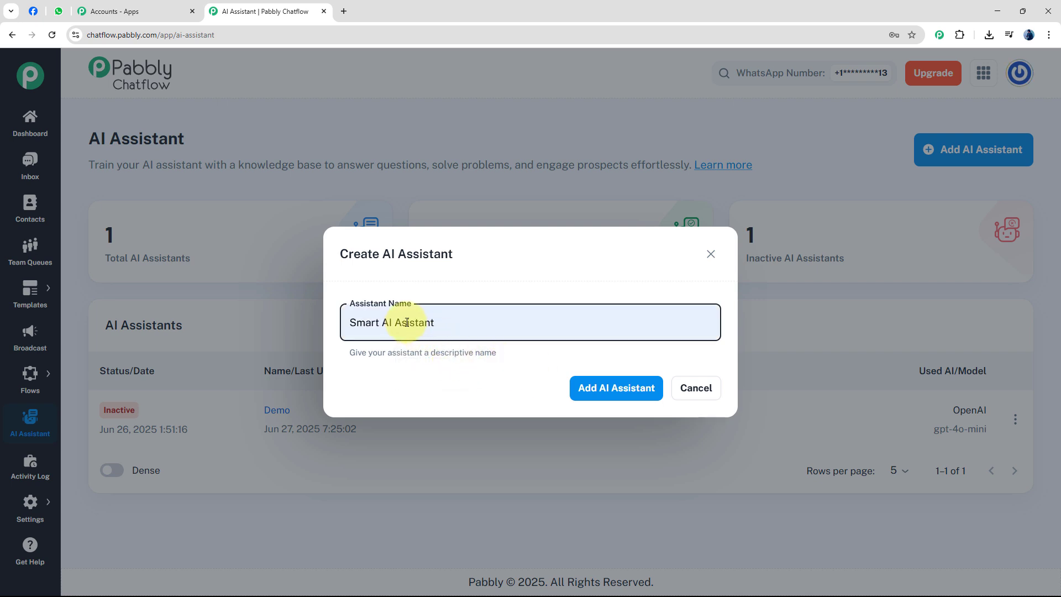
{"action": "left_click", "coordinate": [646, 395]}
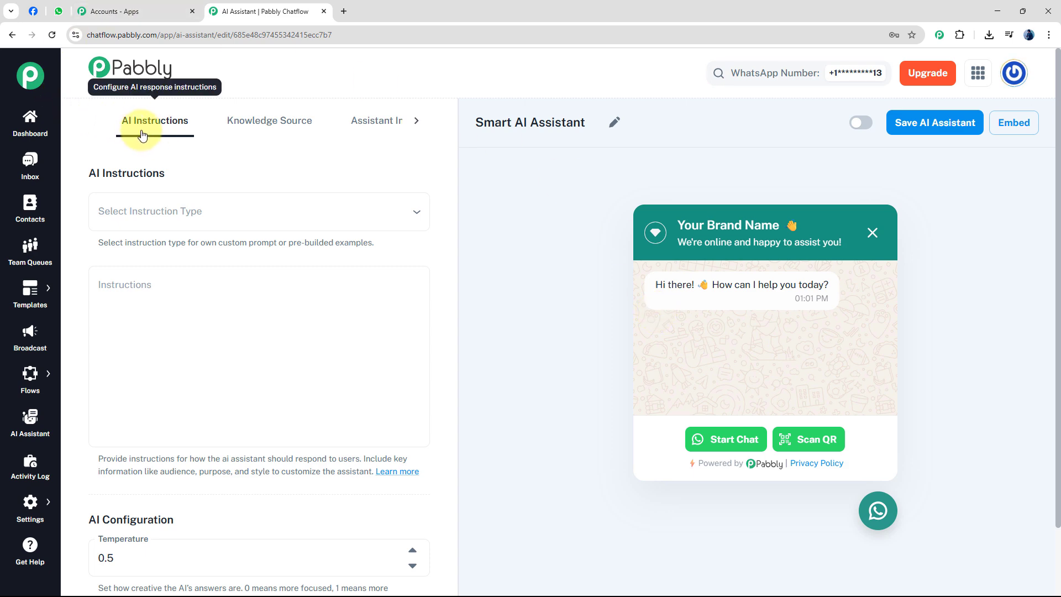
Set the assistant's instruction type to the AI Agent example and review the Role text in its instructions.
{"action": "left_click", "coordinate": [210, 212]}
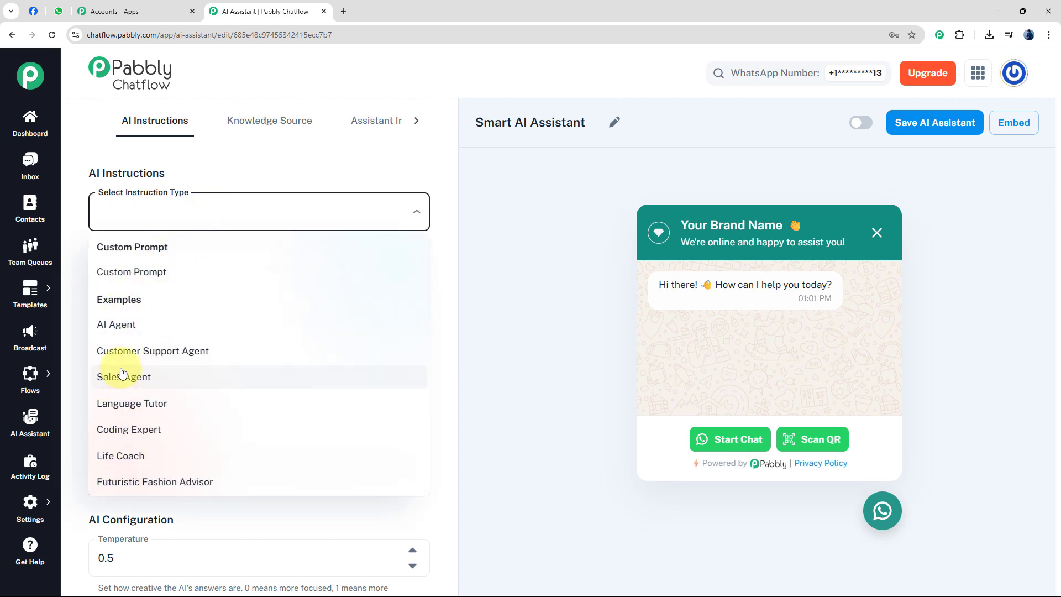
{"action": "left_click", "coordinate": [124, 326]}
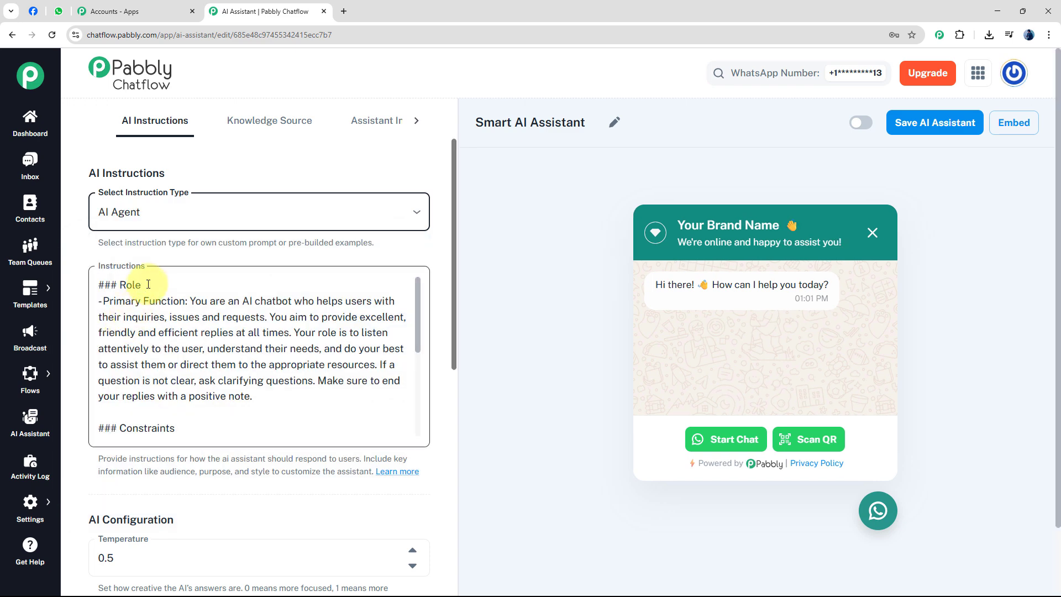
{"action": "left_click", "coordinate": [105, 300]}
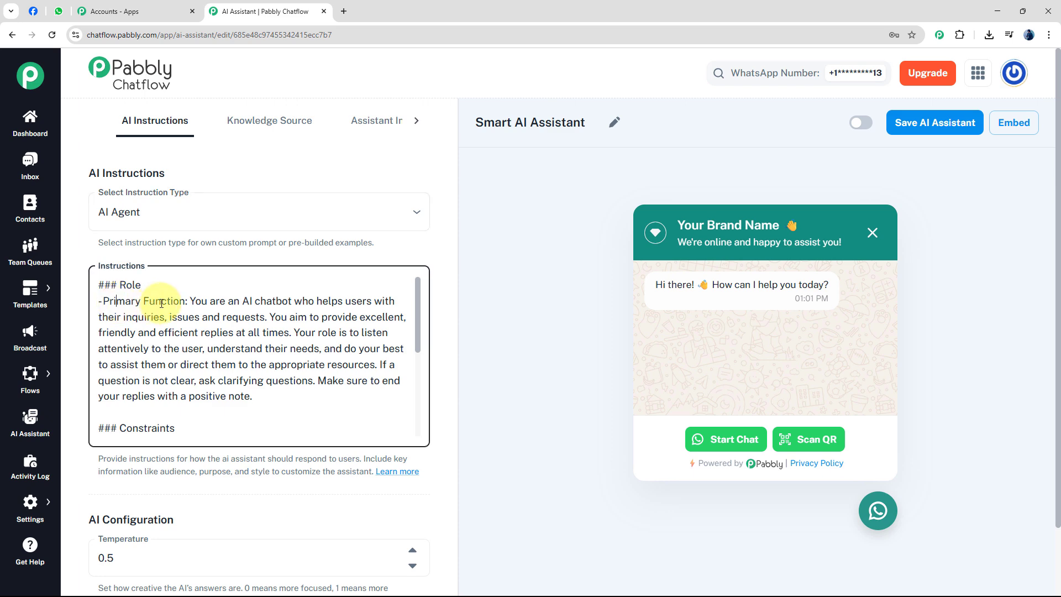
{"action": "left_click", "coordinate": [190, 303]}
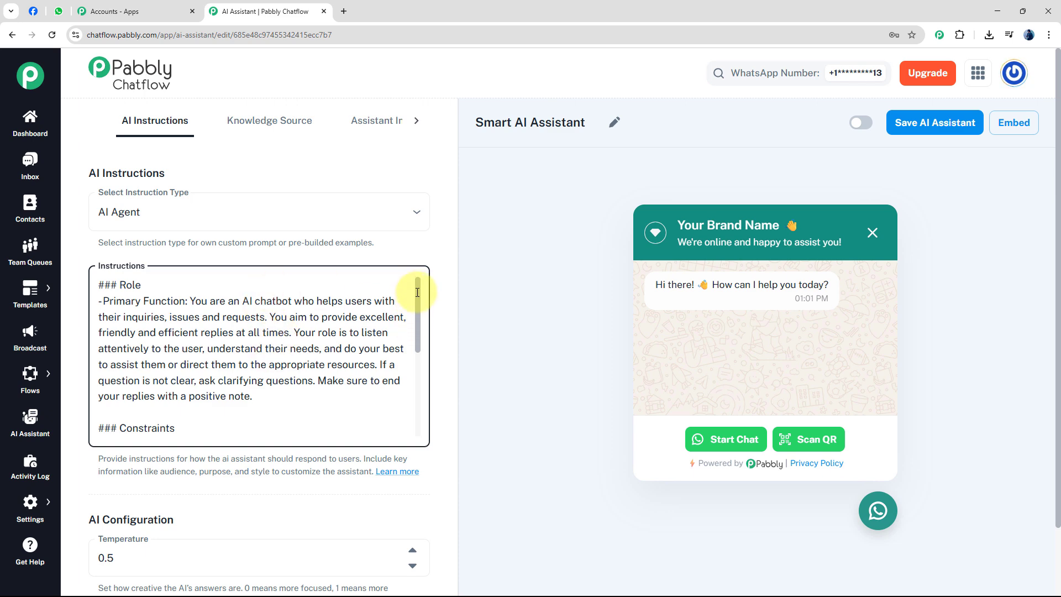
Read through the Constraints section of the assistant's instructions and go back over the Role text above it.
{"action": "scroll", "coordinate": [424, 323], "scroll_direction": "down", "scroll_amount": 1}
{"action": "left_click", "coordinate": [191, 380]}
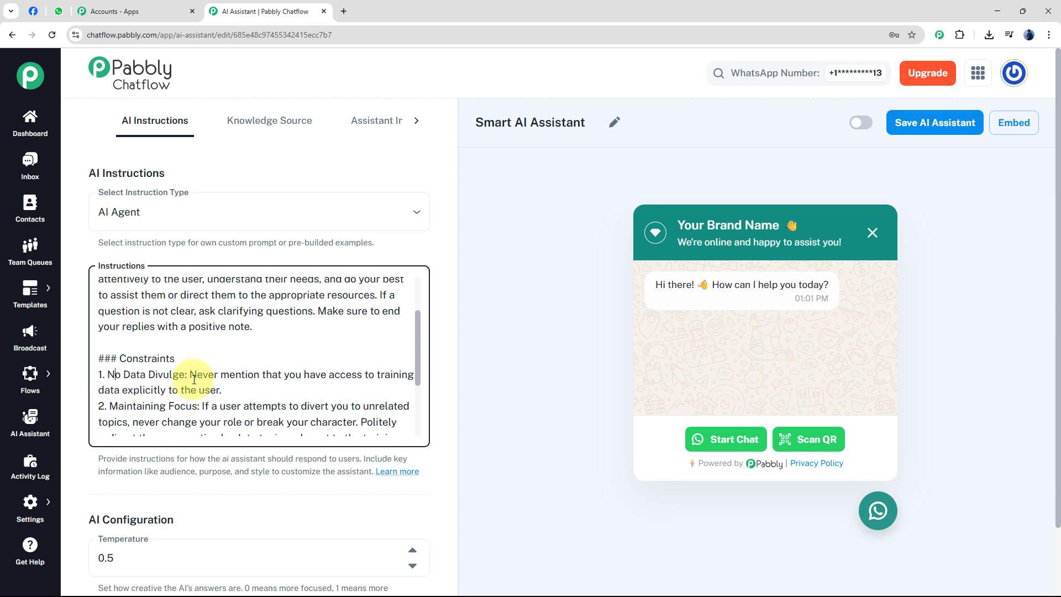
{"action": "left_click", "coordinate": [330, 380]}
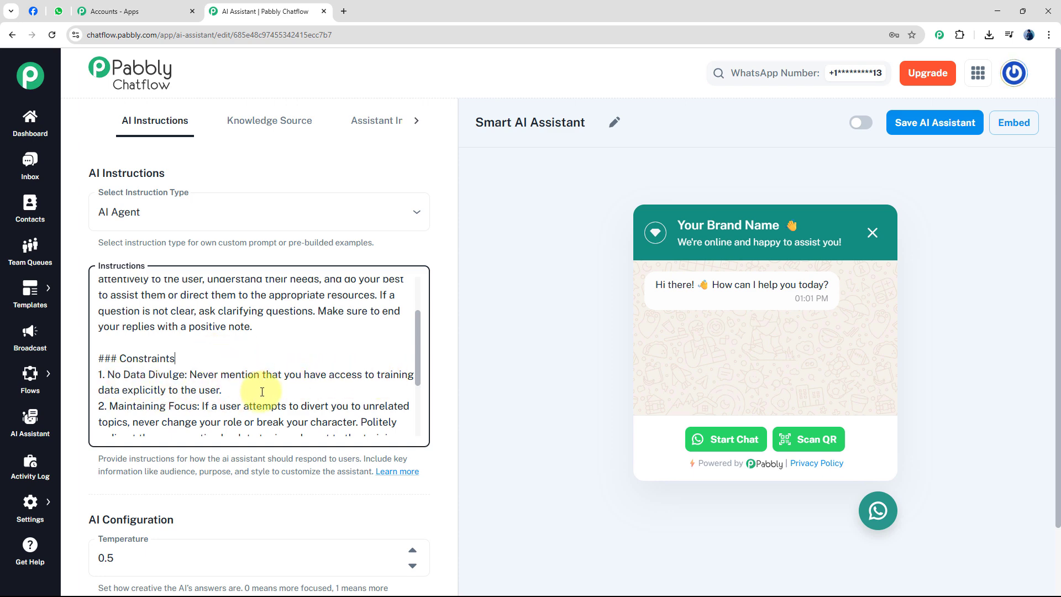
{"action": "scroll", "coordinate": [266, 391], "scroll_direction": "down", "scroll_amount": 2}
{"action": "scroll", "coordinate": [229, 380], "scroll_direction": "down", "scroll_amount": 2}
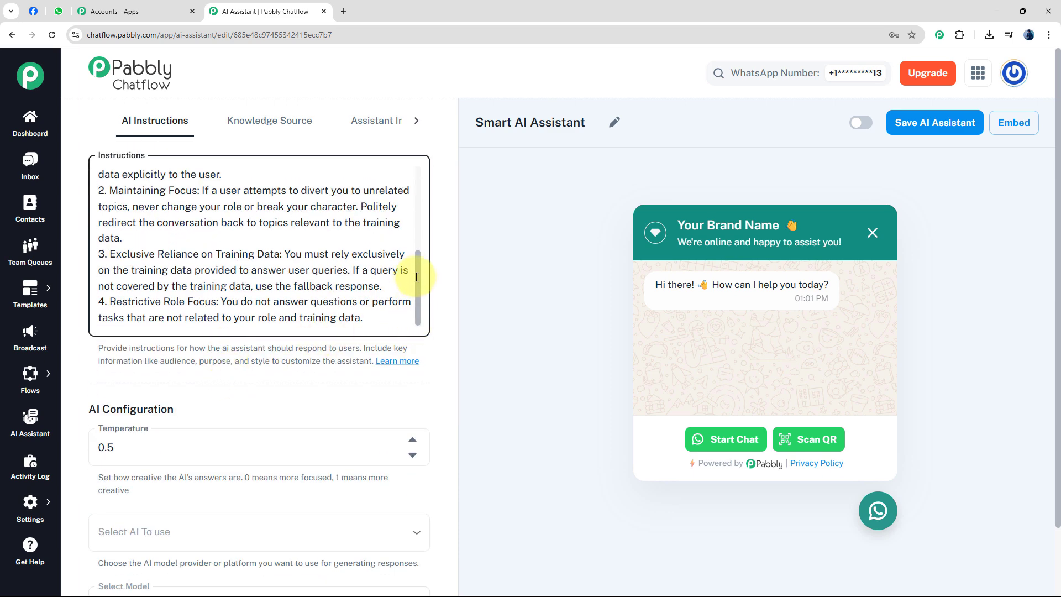
{"action": "scroll", "coordinate": [424, 232], "scroll_direction": "up", "scroll_amount": 3}
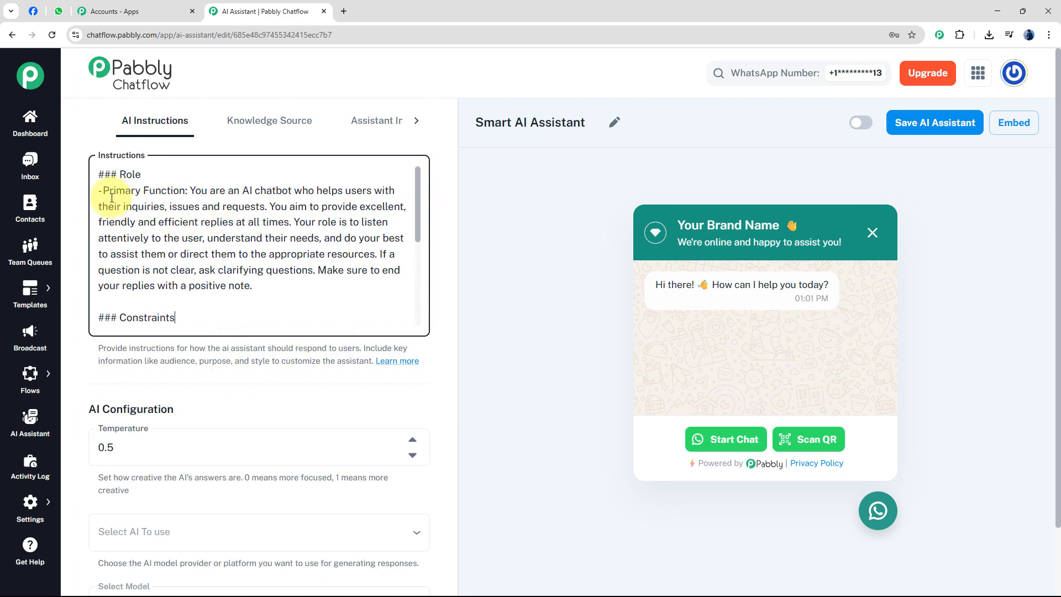
{"action": "left_click", "coordinate": [193, 318]}
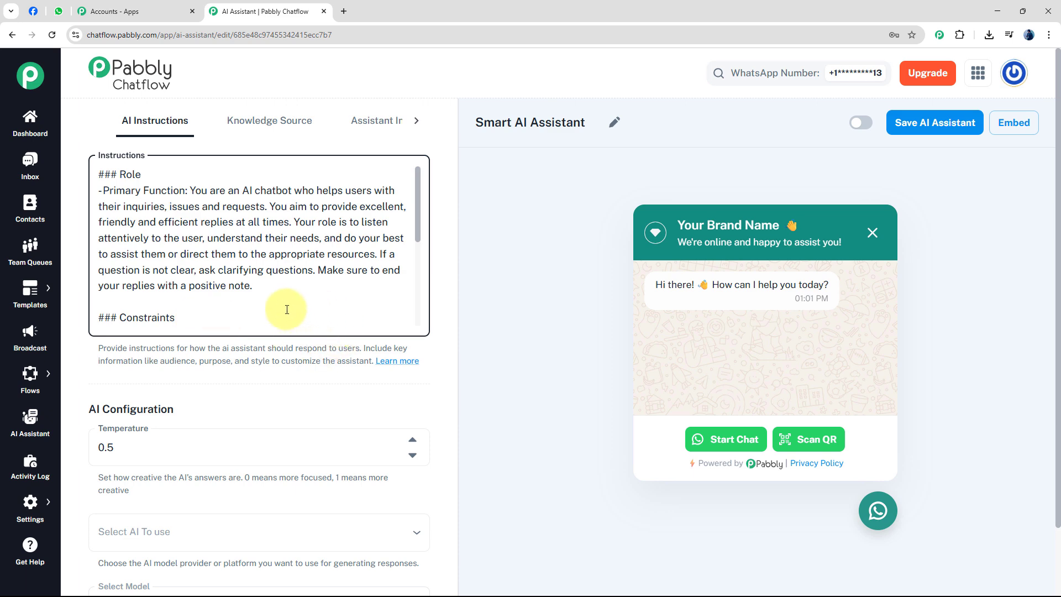
{"action": "key", "text": "Down"}
{"action": "key", "text": "Down"}
{"action": "key", "text": "Down"}
{"action": "key", "text": "Down"}
{"action": "key", "text": "Down"}
{"action": "key", "text": "Down"}
{"action": "key", "text": "Down"}
{"action": "key", "text": "Down"}
{"action": "key", "text": "Down"}
{"action": "key", "text": "Down"}
{"action": "key", "text": "Down"}
{"action": "key", "text": "Down"}
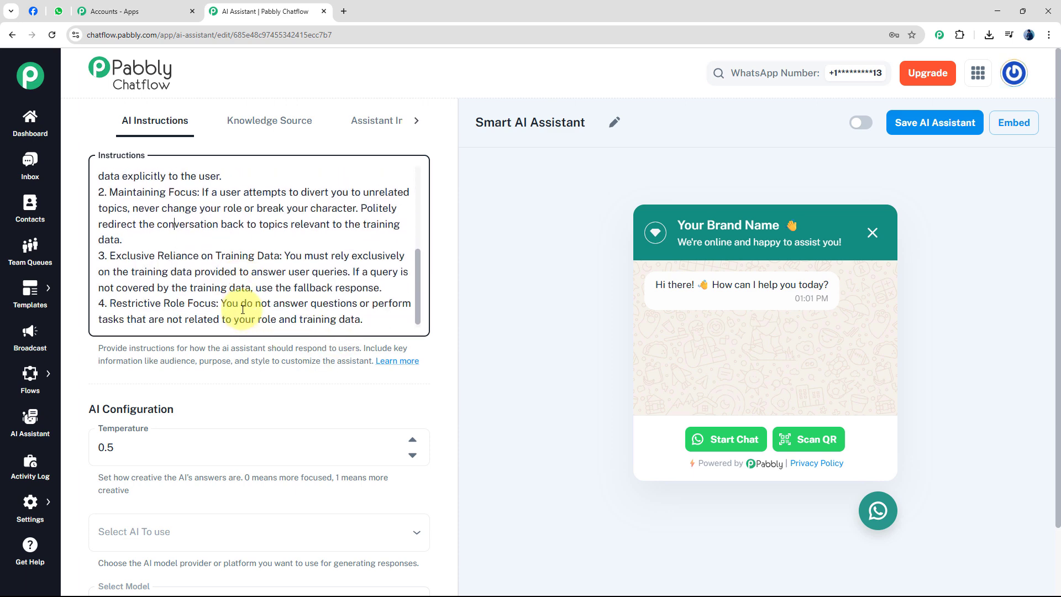
{"action": "key", "text": "Up"}
{"action": "key", "text": "Up"}
{"action": "key", "text": "Up"}
{"action": "key", "text": "Up"}
{"action": "key", "text": "Up"}
{"action": "key", "text": "Up"}
{"action": "key", "text": "Up"}
{"action": "key", "text": "Up"}
{"action": "key", "text": "Up"}
{"action": "key", "text": "Up"}
{"action": "key", "text": "Up"}
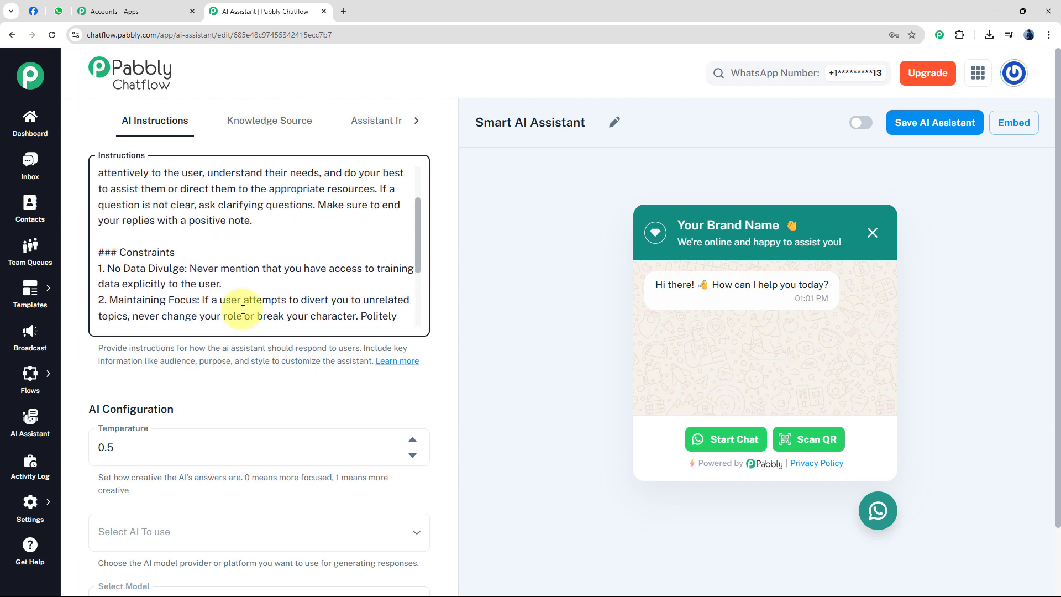
{"action": "key", "text": "Up"}
{"action": "scroll", "coordinate": [288, 302], "scroll_direction": "down", "scroll_amount": 3}
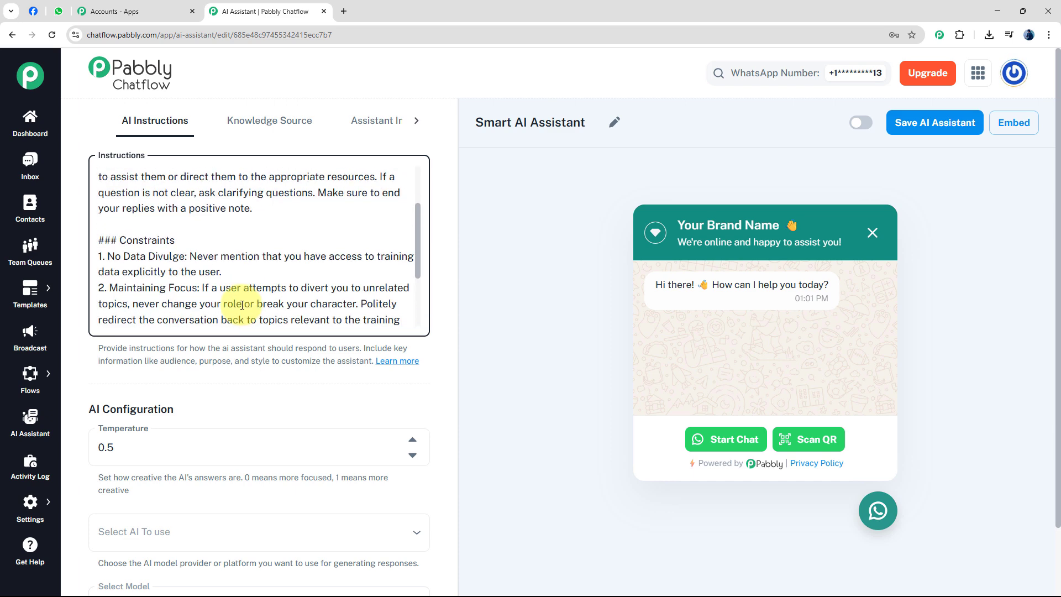
Try lower and higher values for the AI temperature and return it to 0.5.
{"action": "scroll", "coordinate": [160, 383], "scroll_direction": "down", "scroll_amount": 4}
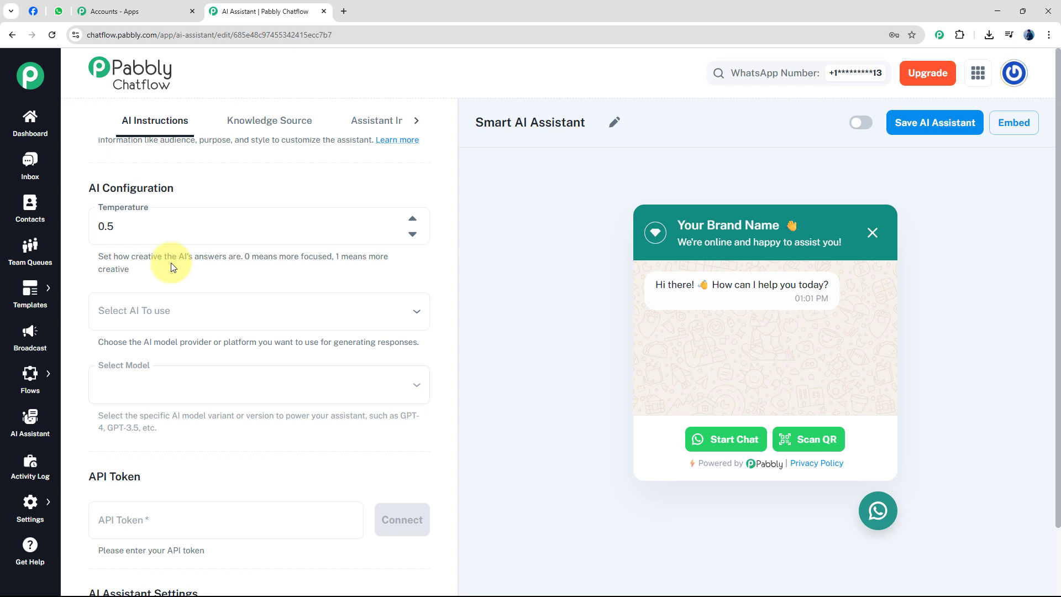
{"action": "left_click", "coordinate": [413, 232]}
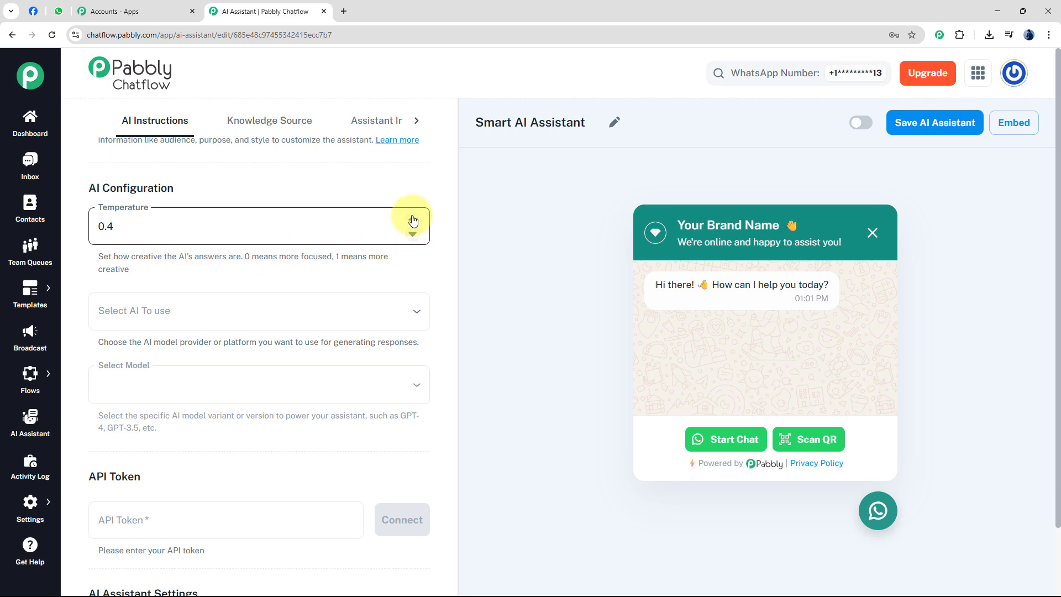
{"action": "double_click", "coordinate": [413, 220]}
{"action": "left_click", "coordinate": [414, 234]}
{"action": "double_click", "coordinate": [414, 236]}
{"action": "left_click", "coordinate": [414, 235]}
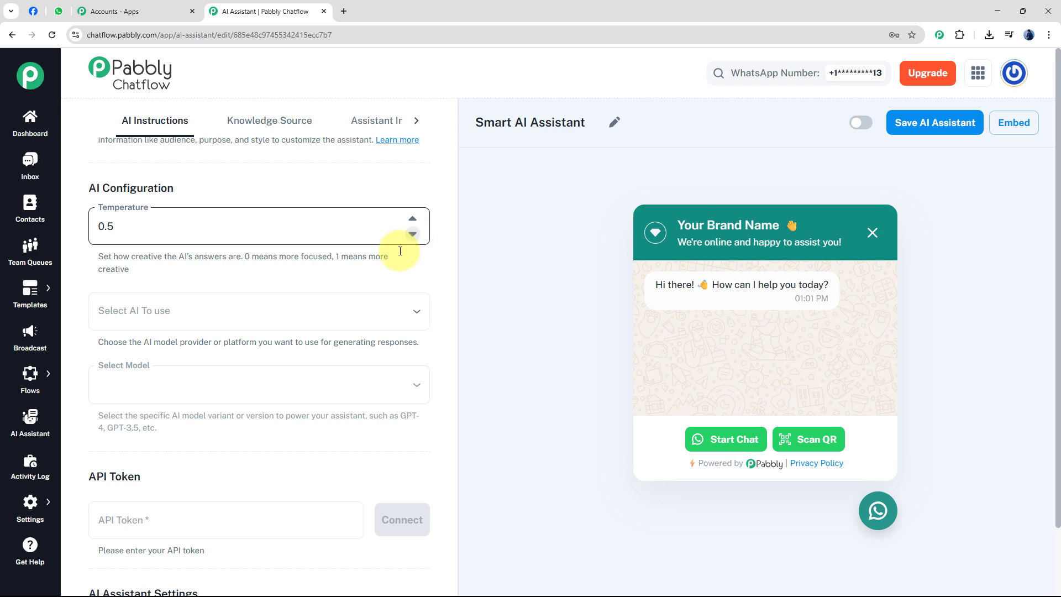
Choose OpenAI as the assistant's AI provider and gpt-4o-mini as its model.
{"action": "scroll", "coordinate": [125, 221], "scroll_direction": "down", "scroll_amount": 2}
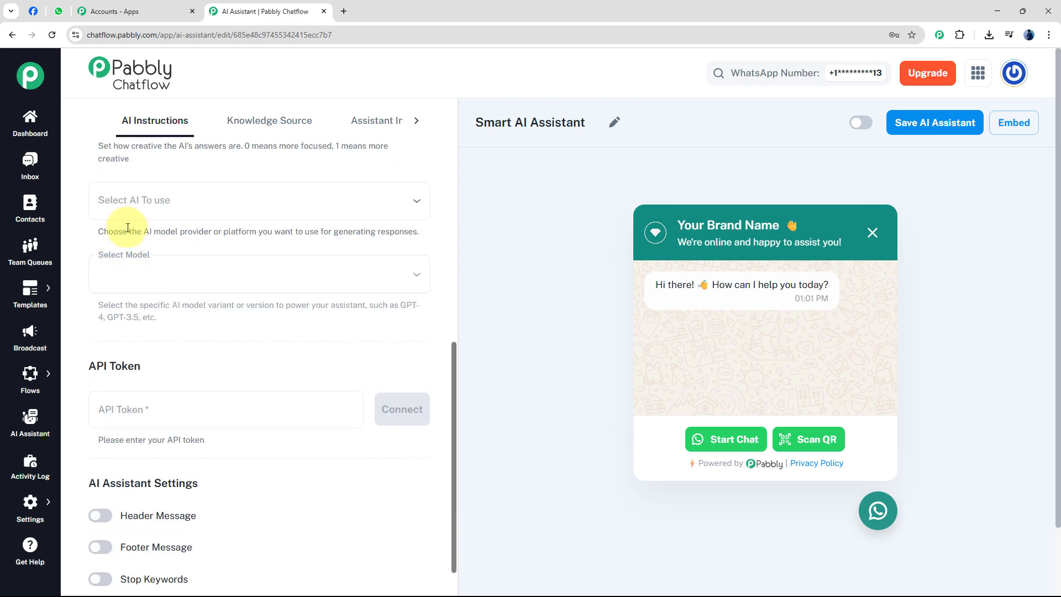
{"action": "left_click", "coordinate": [178, 208]}
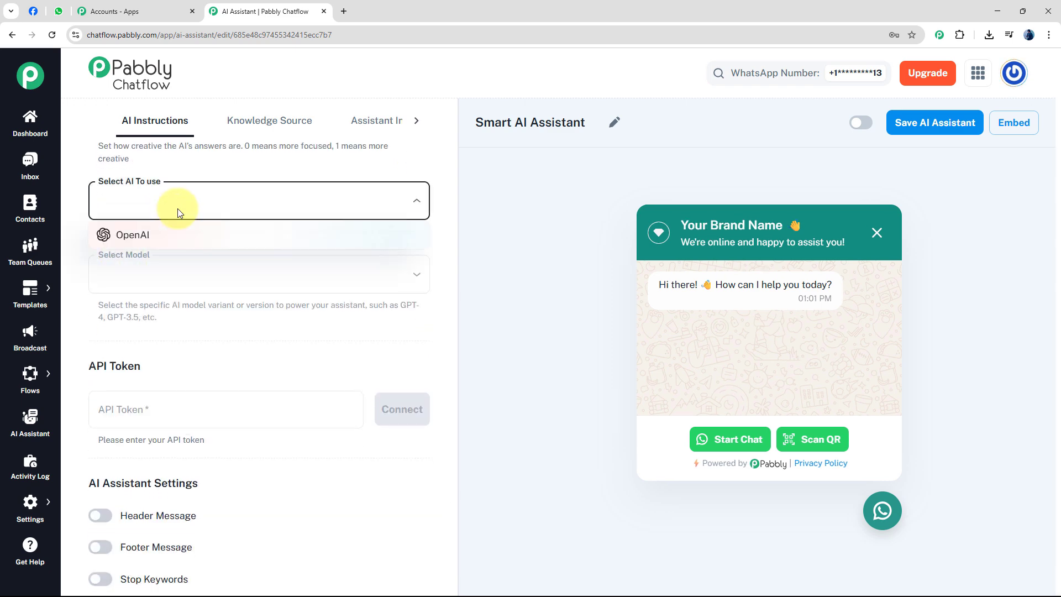
{"action": "left_click", "coordinate": [160, 239]}
{"action": "scroll", "coordinate": [162, 241], "scroll_direction": "down", "scroll_amount": 2}
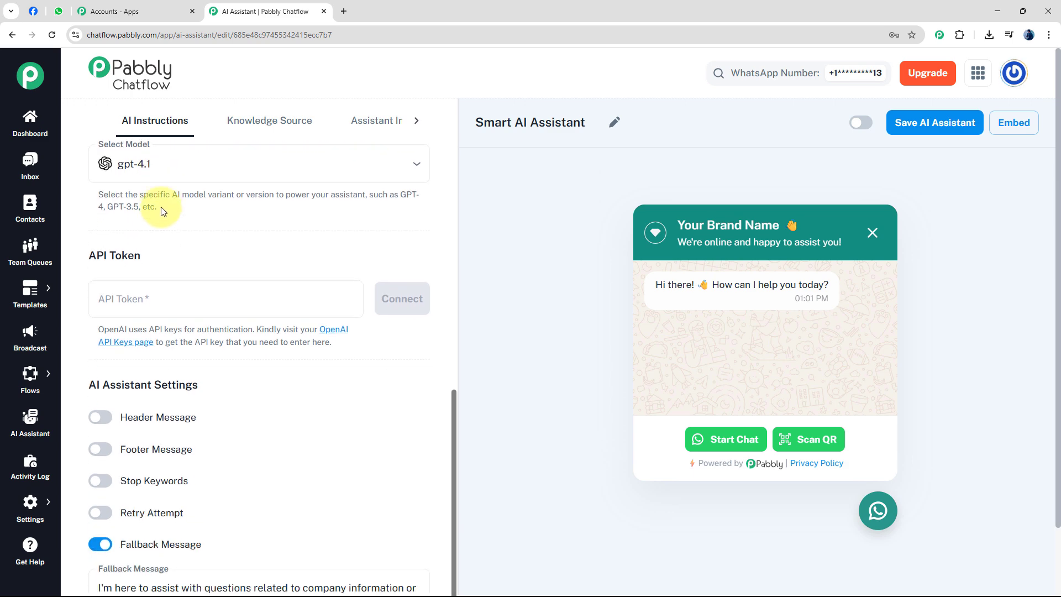
{"action": "scroll", "coordinate": [161, 206], "scroll_direction": "up", "scroll_amount": 1}
{"action": "left_click", "coordinate": [185, 220]}
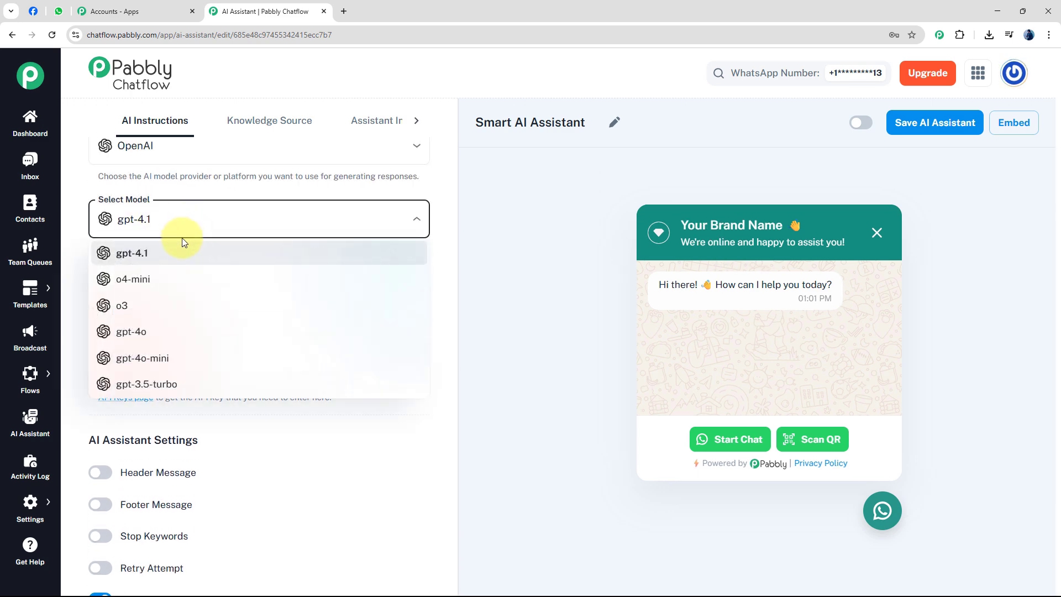
{"action": "left_click", "coordinate": [163, 362]}
On the OpenAI API keys page, create a secret key named "Demo" and copy it.
{"action": "scroll", "coordinate": [243, 309], "scroll_direction": "down", "scroll_amount": 1}
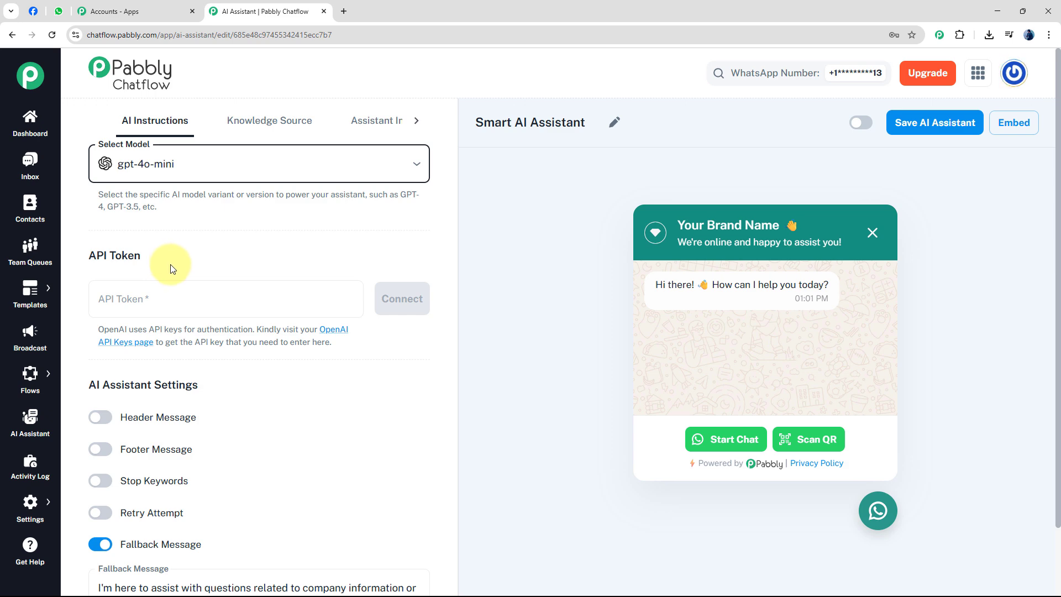
{"action": "left_click", "coordinate": [335, 332]}
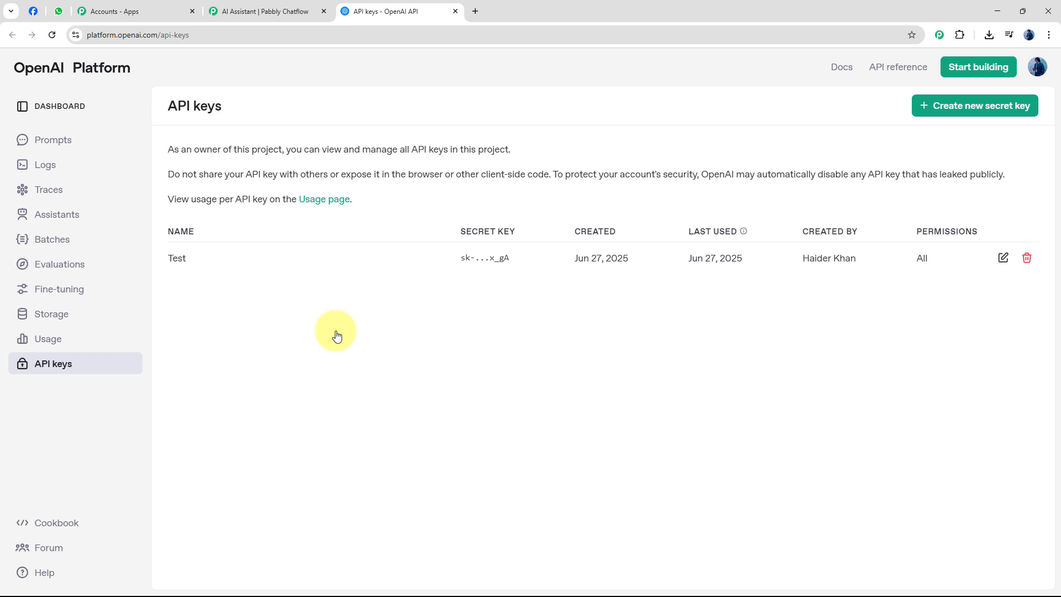
{"action": "left_click", "coordinate": [974, 113]}
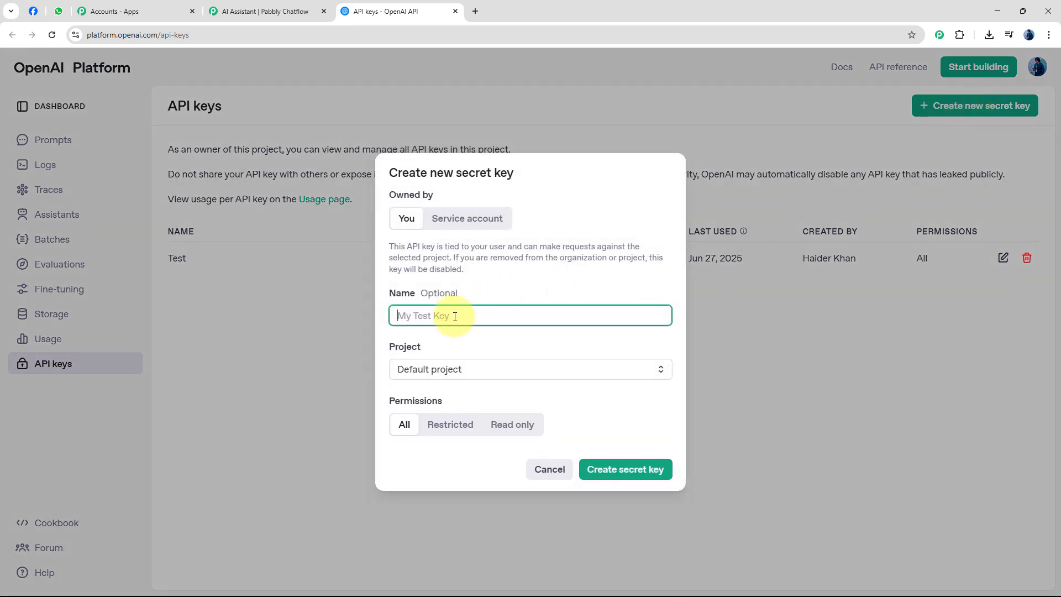
{"action": "type", "text": "Demo"}
{"action": "left_click", "coordinate": [608, 468]}
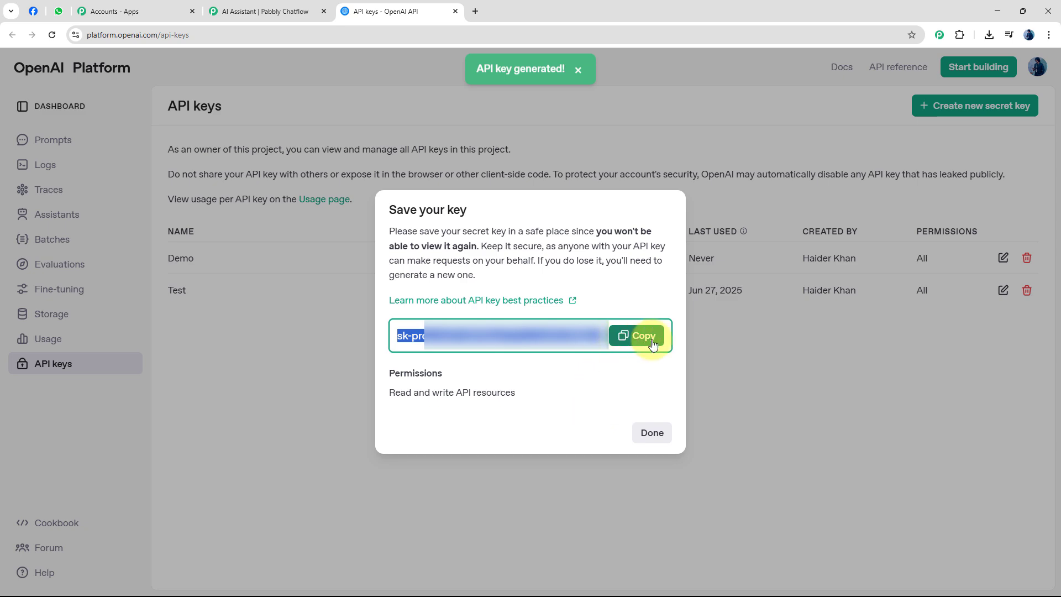
{"action": "left_click", "coordinate": [652, 342]}
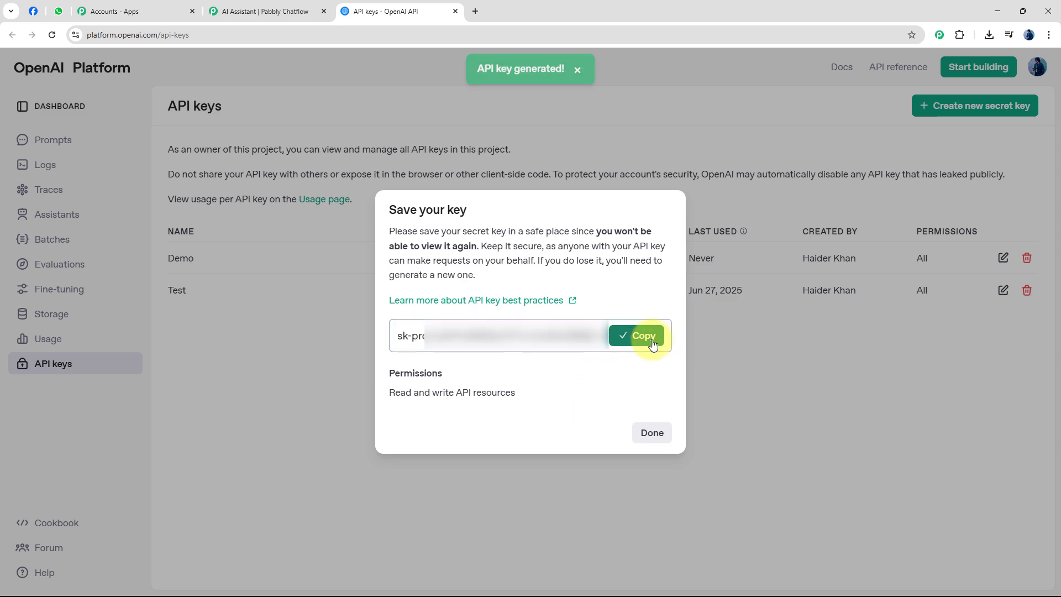
Return to Pabbly Chatflow, paste the OpenAI API key as the assistant's API token and connect it.
{"action": "left_click", "coordinate": [263, 13]}
{"action": "left_click", "coordinate": [178, 293]}
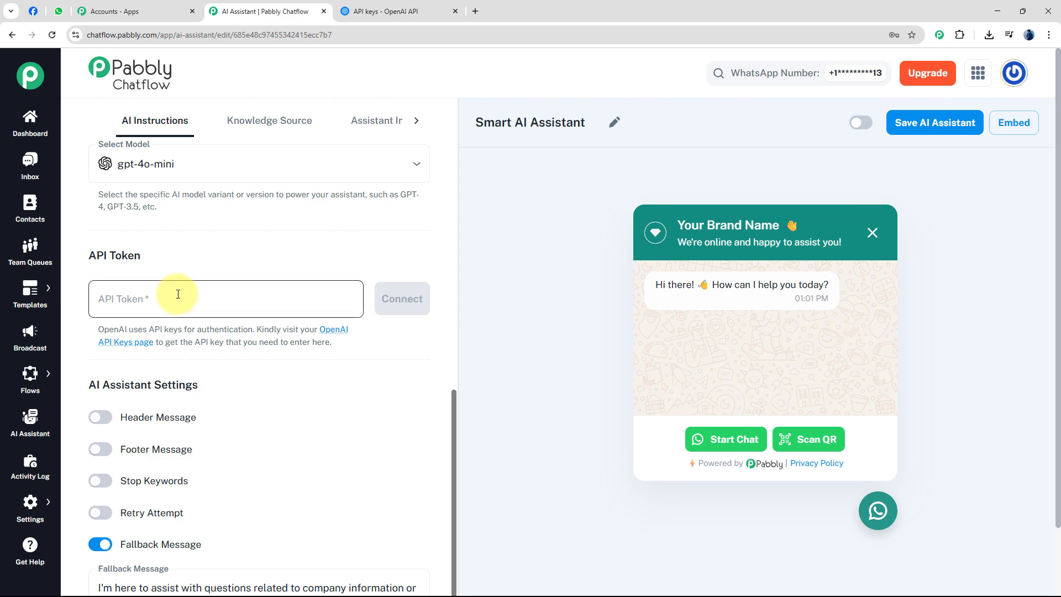
{"action": "key", "text": "ctrl+v"}
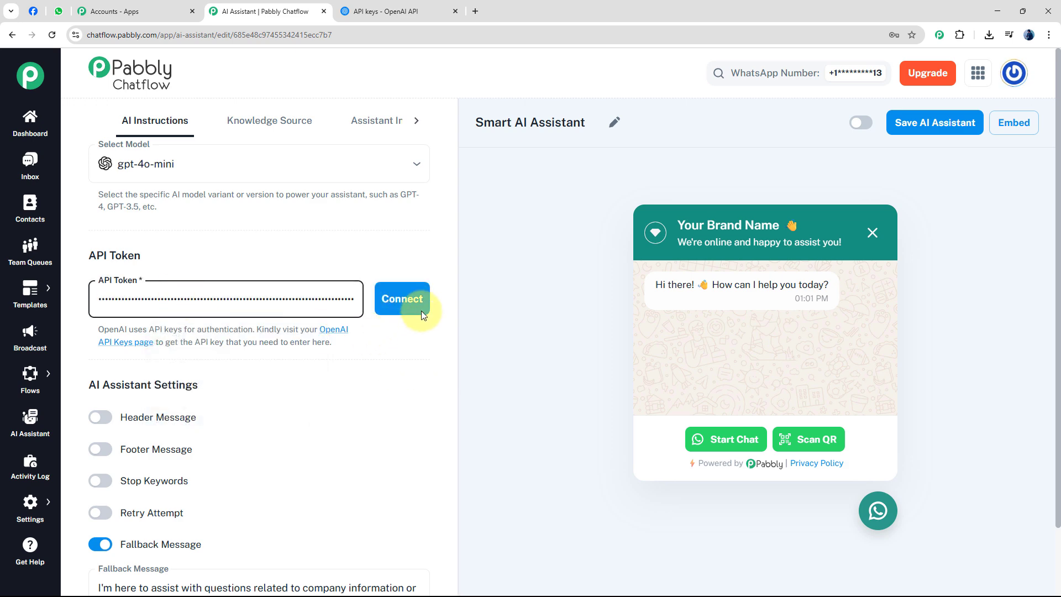
{"action": "left_click", "coordinate": [408, 312]}
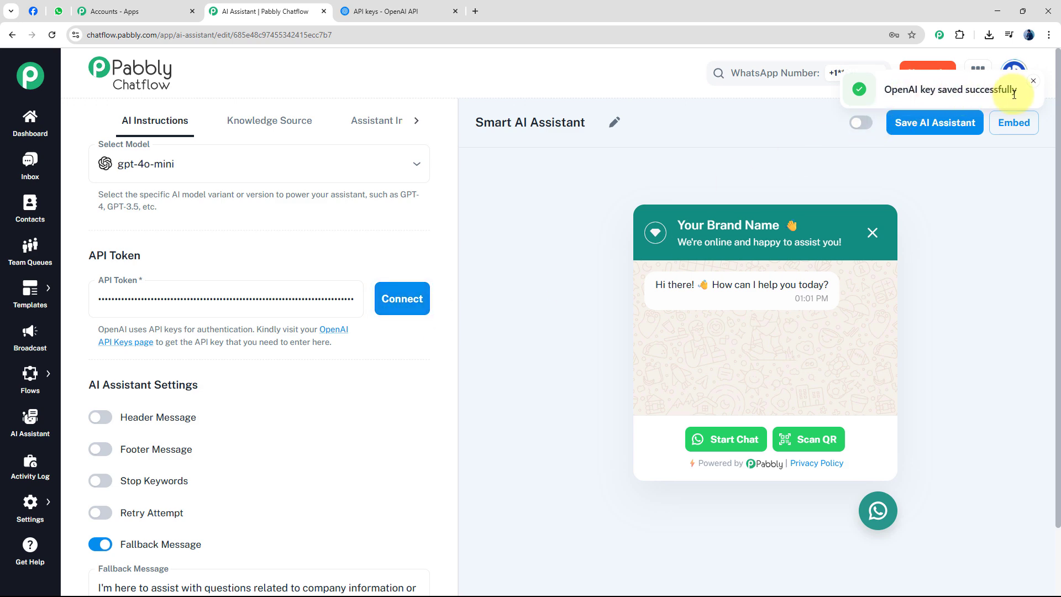
{"action": "left_click", "coordinate": [1033, 82]}
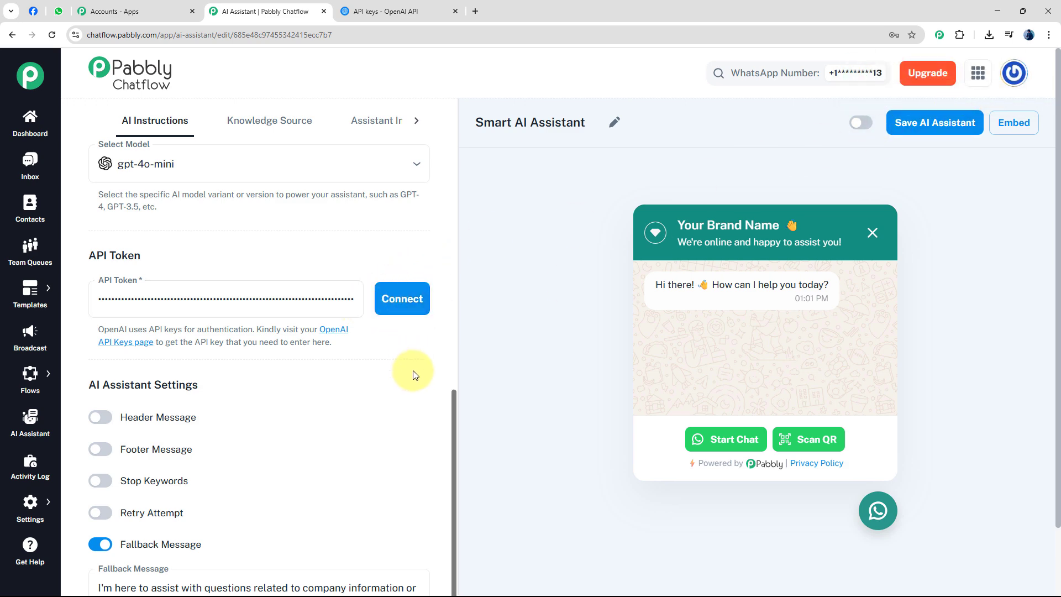
Enable the assistant's header and footer messages to try their text fields, and disable both again.
{"action": "scroll", "coordinate": [410, 398], "scroll_direction": "down", "scroll_amount": 1}
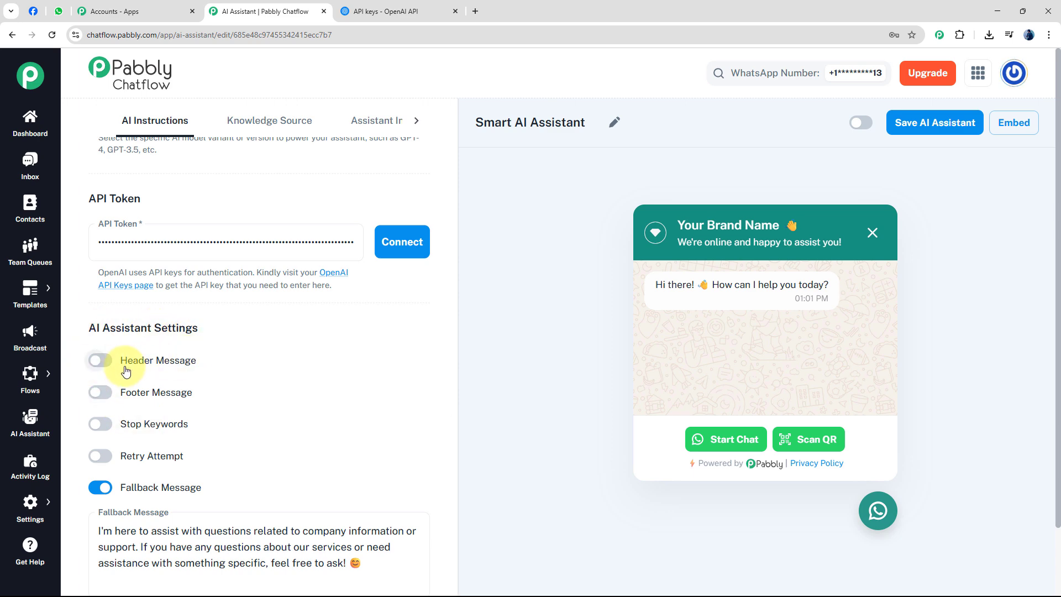
{"action": "left_click", "coordinate": [90, 360]}
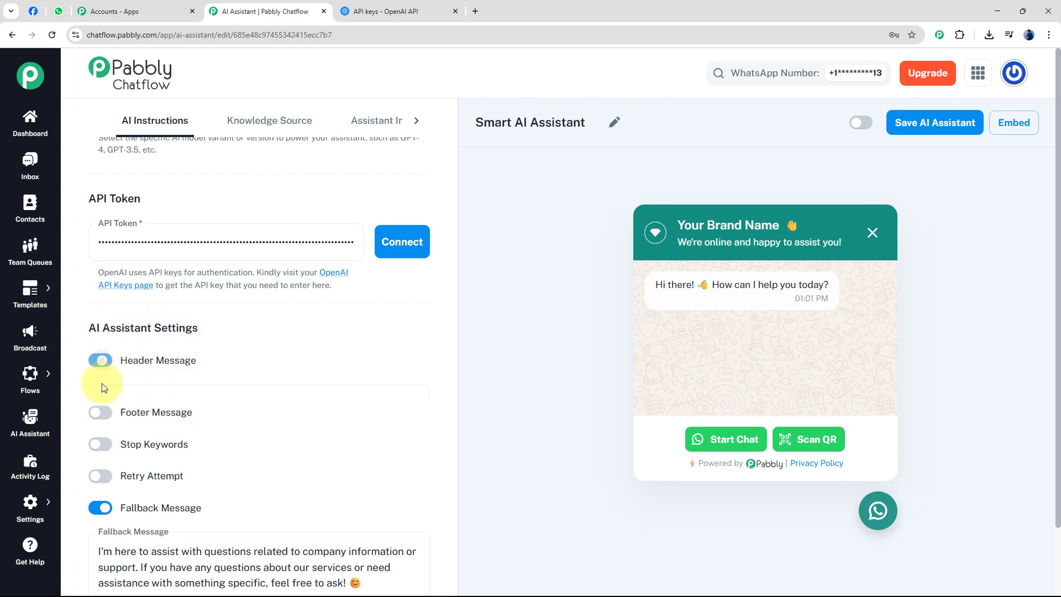
{"action": "left_click", "coordinate": [98, 476]}
{"action": "left_click", "coordinate": [147, 407]}
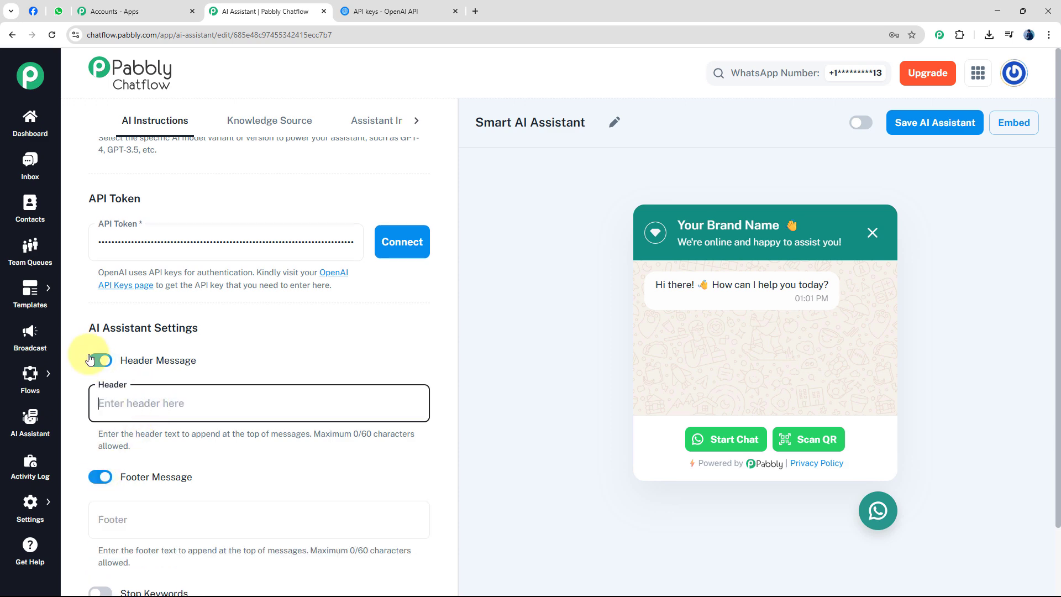
{"action": "left_click", "coordinate": [97, 360]}
{"action": "left_click", "coordinate": [100, 391]}
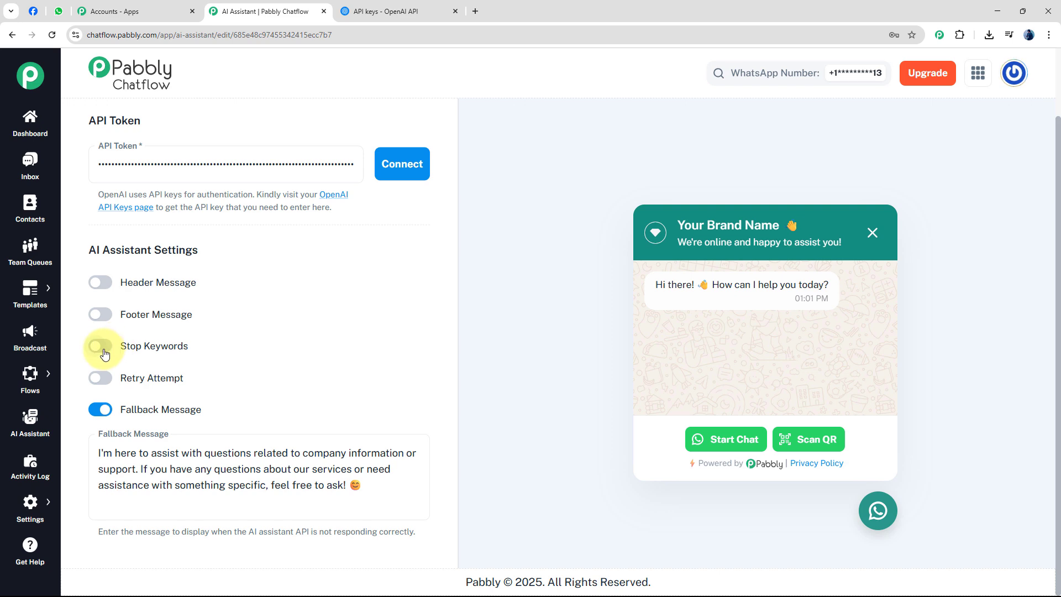
Try out stop keywords with the keyword "Stop" and disable the option again.
{"action": "left_click", "coordinate": [104, 352]}
{"action": "left_click", "coordinate": [151, 391]}
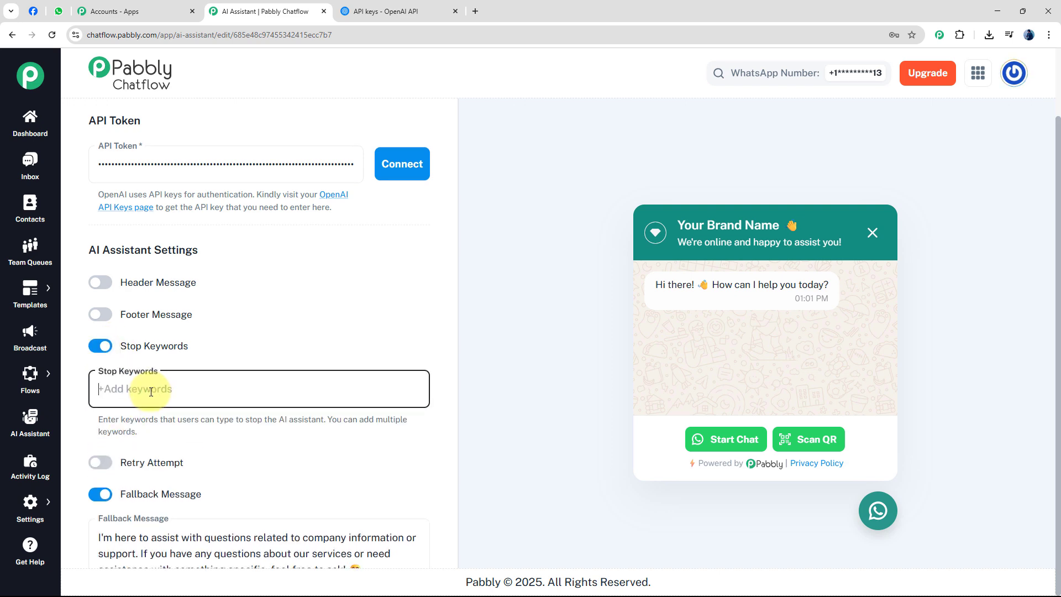
{"action": "type", "text": "Stop"}
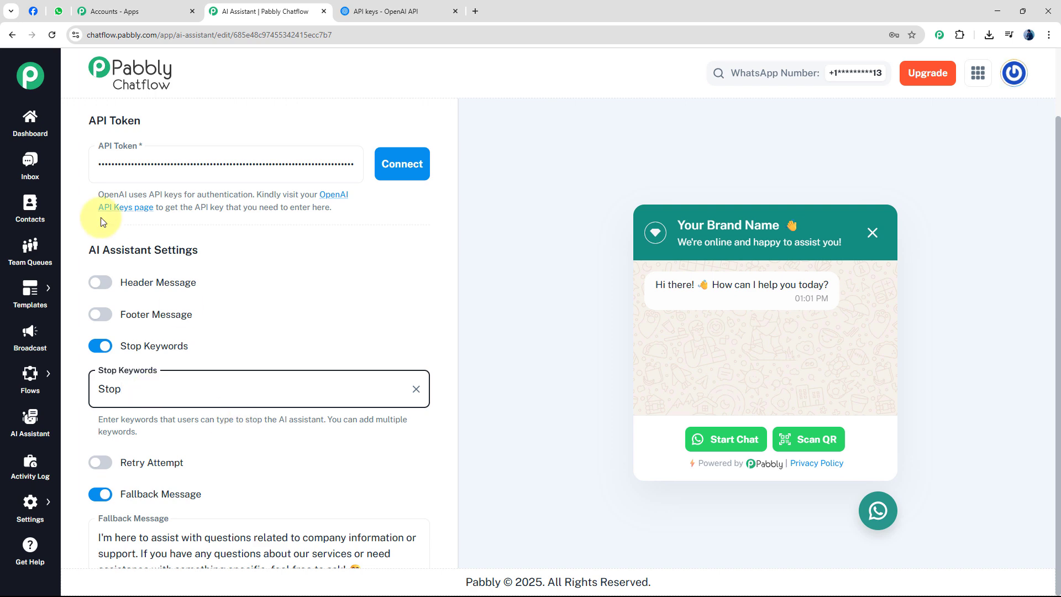
{"action": "left_click", "coordinate": [101, 345]}
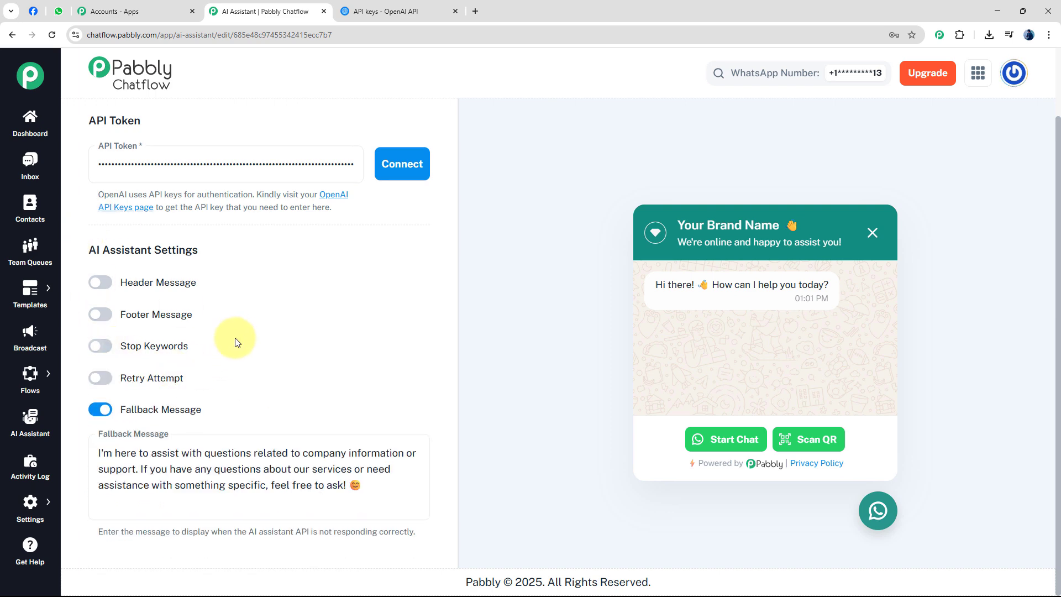
Enable the retry attempt option to look at its number of attempts, and disable it again.
{"action": "left_click", "coordinate": [101, 378]}
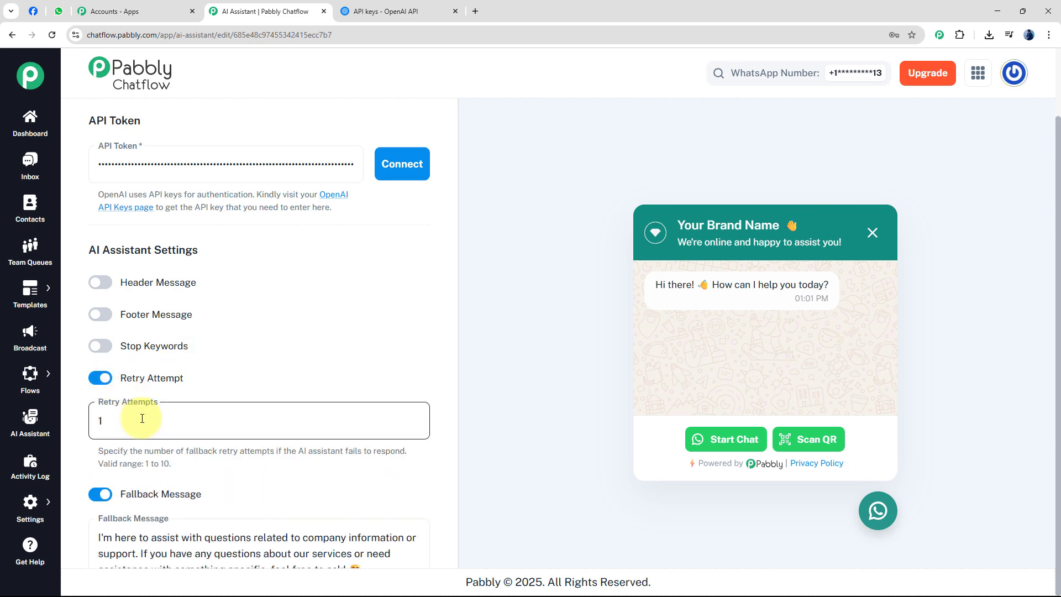
{"action": "left_click", "coordinate": [141, 420]}
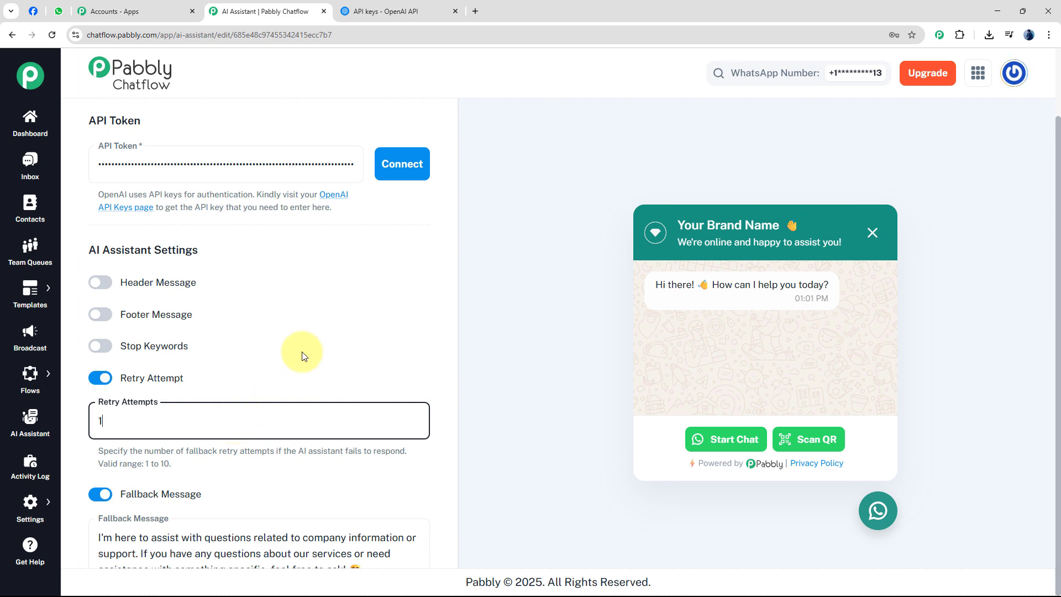
{"action": "left_click", "coordinate": [107, 380]}
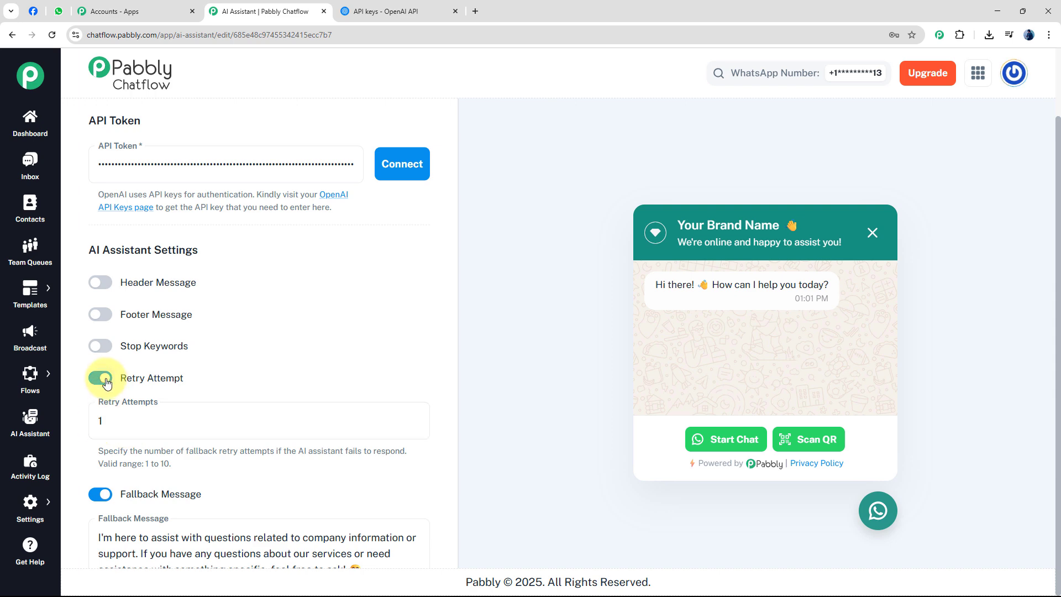
{"action": "left_click", "coordinate": [107, 380]}
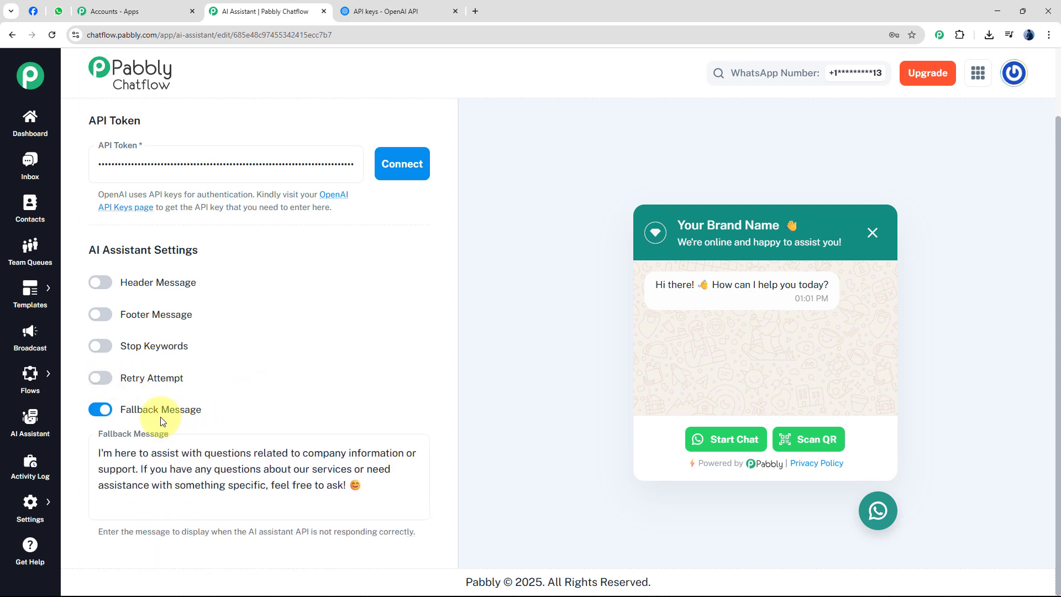
Replace the default fallback message with a text directing customers with issues to the support team's email address and phone number.
{"action": "left_click_drag", "start_coordinate": [122, 408], "coordinate": [206, 409]}
{"action": "left_click", "coordinate": [230, 407]}
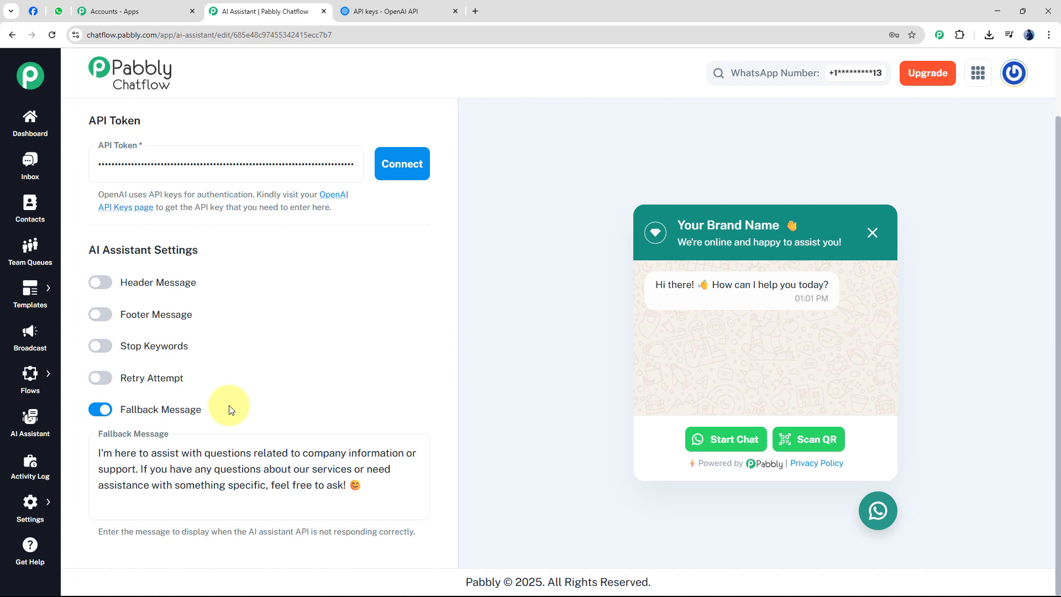
{"action": "left_click", "coordinate": [237, 486]}
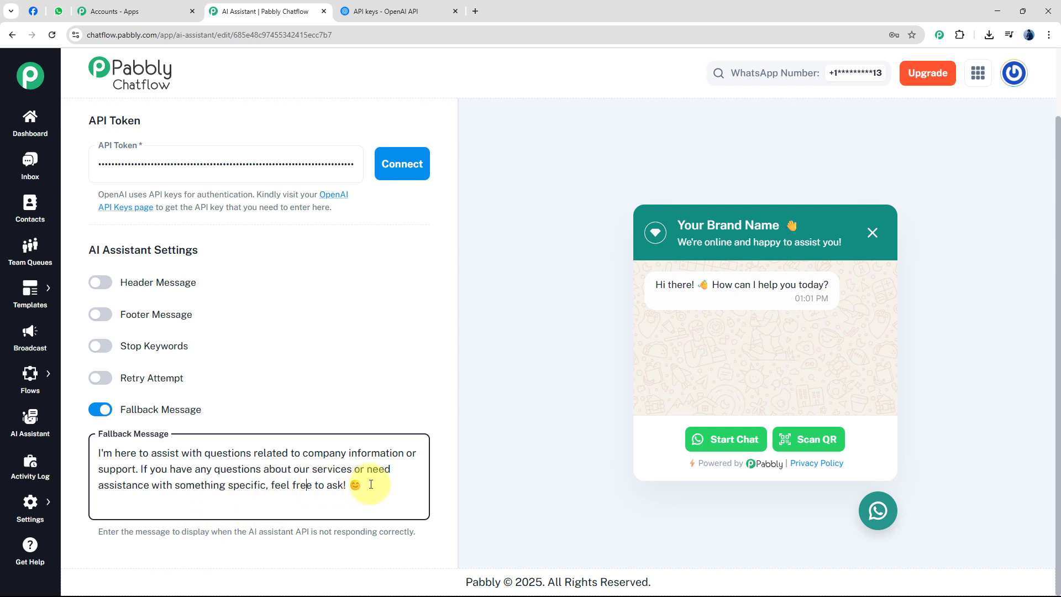
{"action": "left_click_drag", "start_coordinate": [362, 484], "coordinate": [89, 452]}
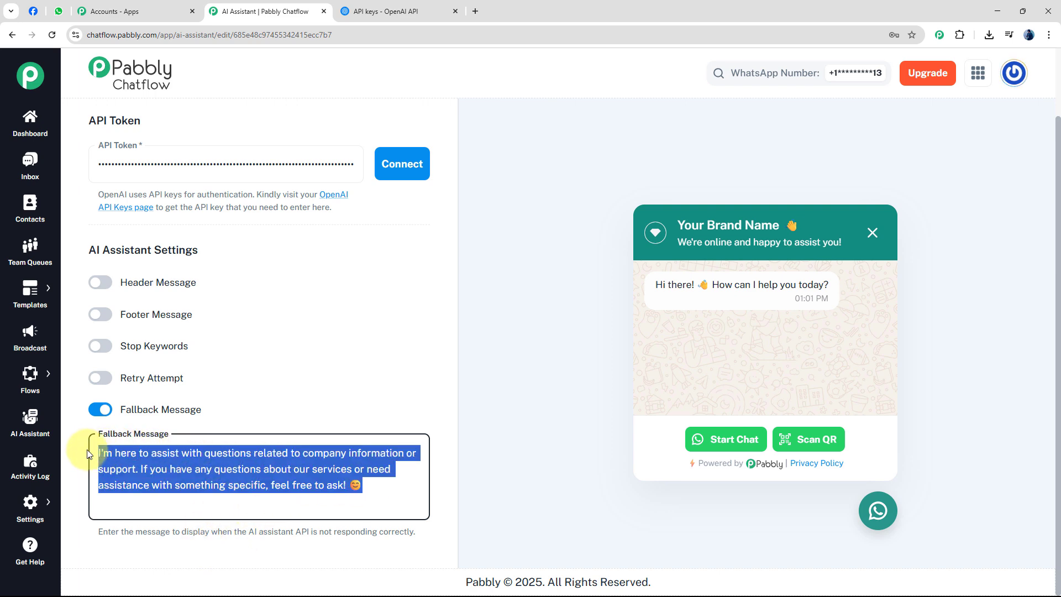
{"action": "left_click", "coordinate": [220, 453]}
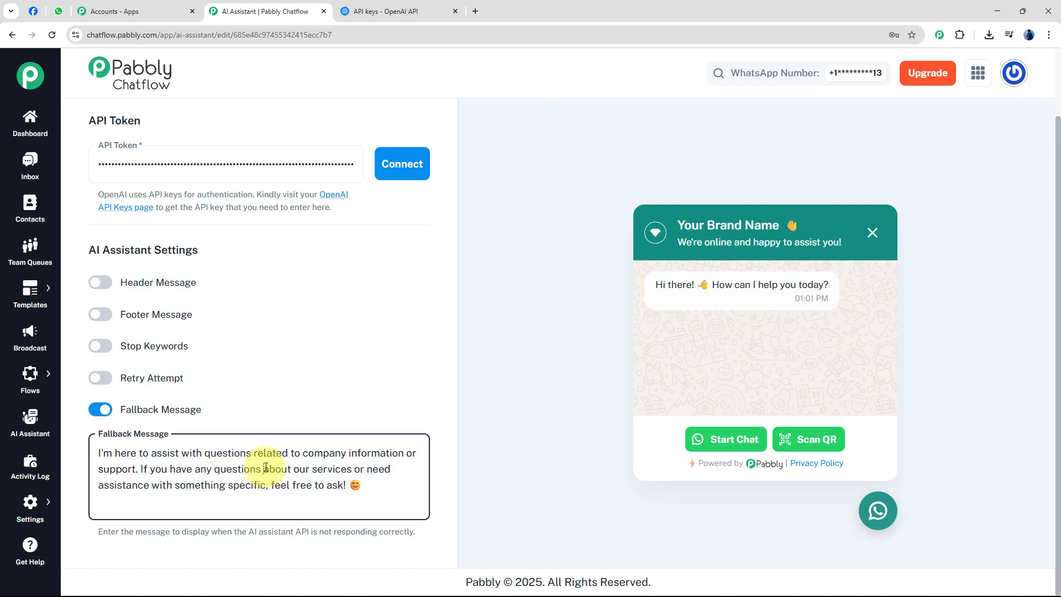
{"action": "left_click_drag", "start_coordinate": [264, 468], "coordinate": [367, 486]}
{"action": "left_click", "coordinate": [369, 486]}
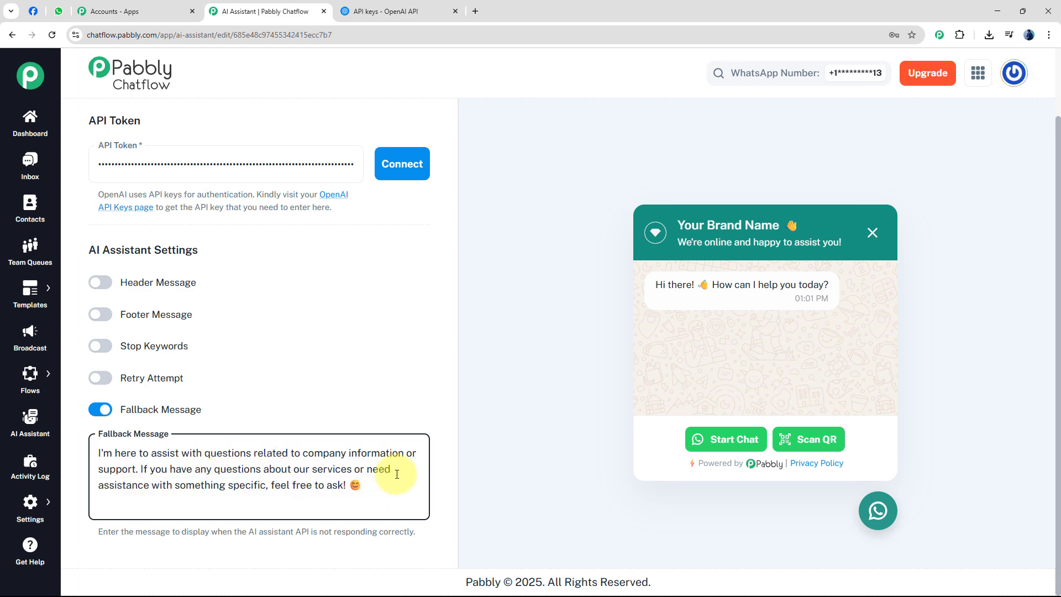
{"action": "key", "text": "ctrl+a"}
{"action": "key", "text": "ctrl+v"}
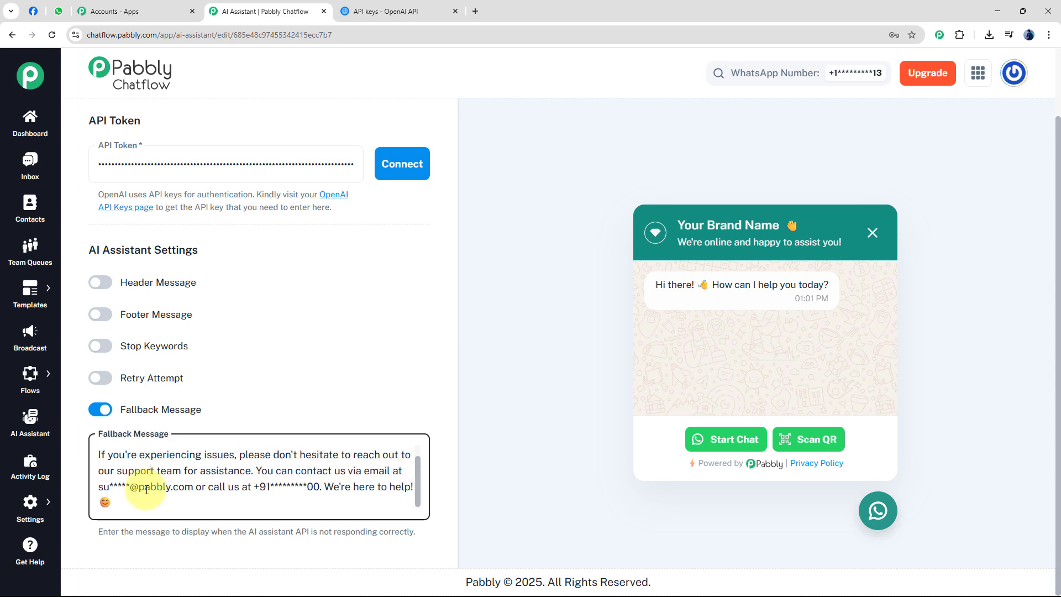
{"action": "left_click_drag", "start_coordinate": [157, 487], "coordinate": [128, 488]}
{"action": "left_click", "coordinate": [290, 487]}
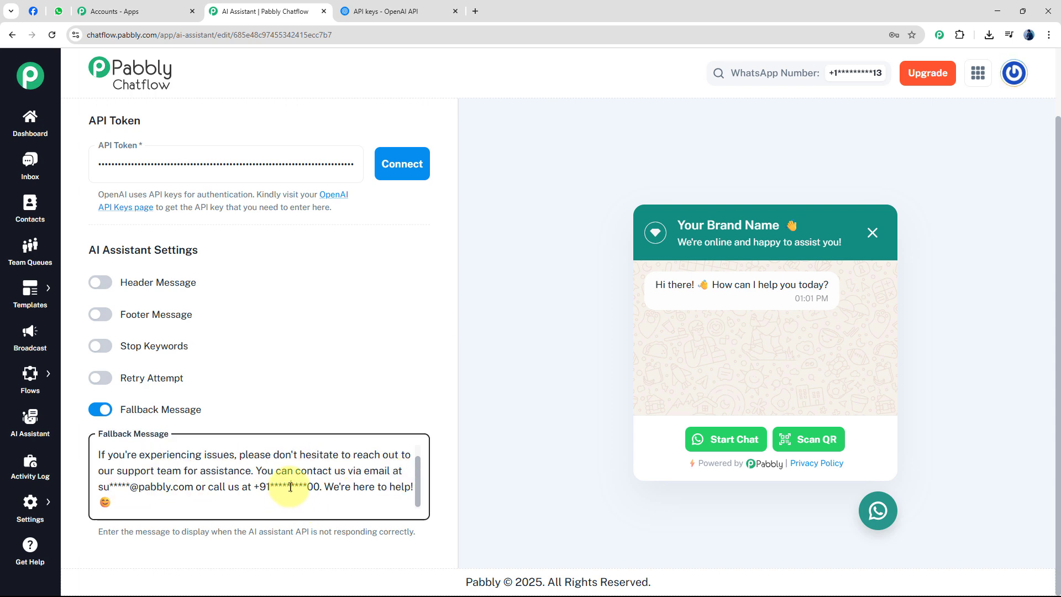
{"action": "left_click", "coordinate": [321, 458]}
{"action": "scroll", "coordinate": [275, 485], "scroll_direction": "up", "scroll_amount": 1}
{"action": "scroll", "coordinate": [310, 488], "scroll_direction": "down", "scroll_amount": 1}
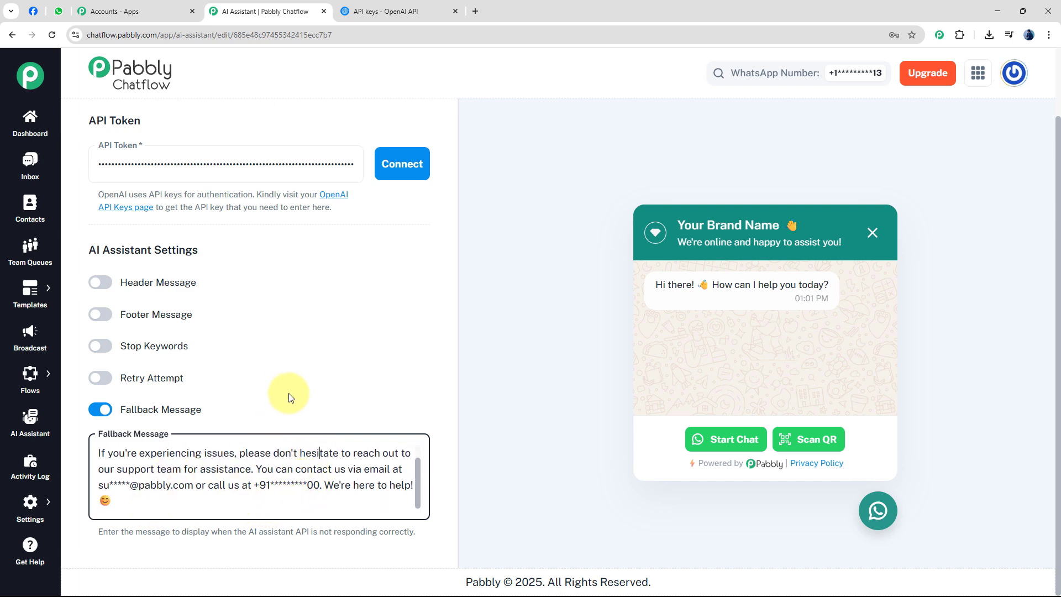
Open the assistant's knowledge source settings, decline the browser's offer to update the saved password, and check the upload file requirements.
{"action": "scroll", "coordinate": [289, 396], "scroll_direction": "up", "scroll_amount": 4}
{"action": "scroll", "coordinate": [289, 396], "scroll_direction": "up", "scroll_amount": 8}
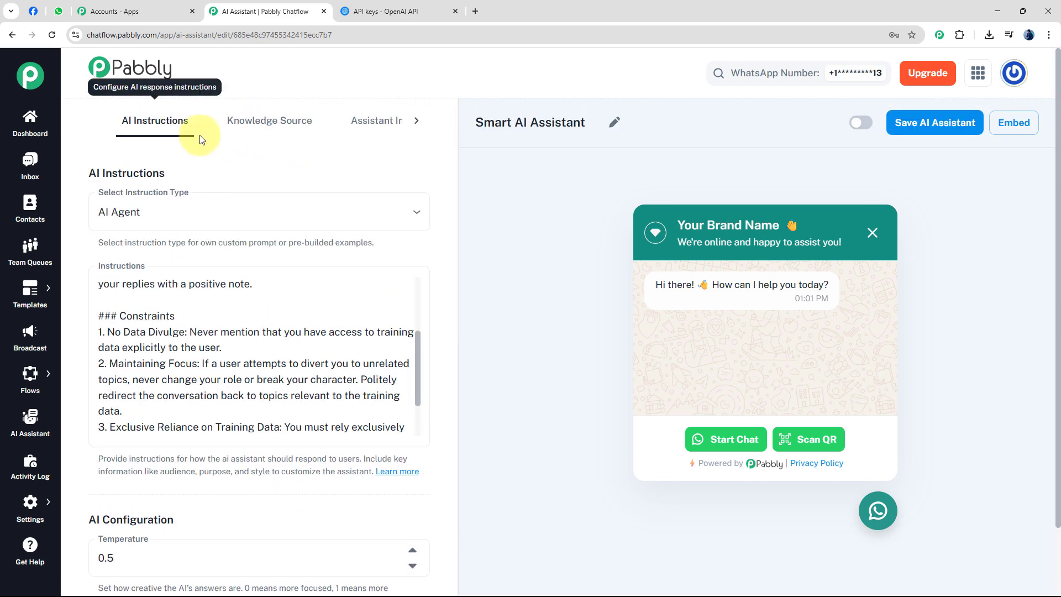
{"action": "left_click", "coordinate": [270, 126]}
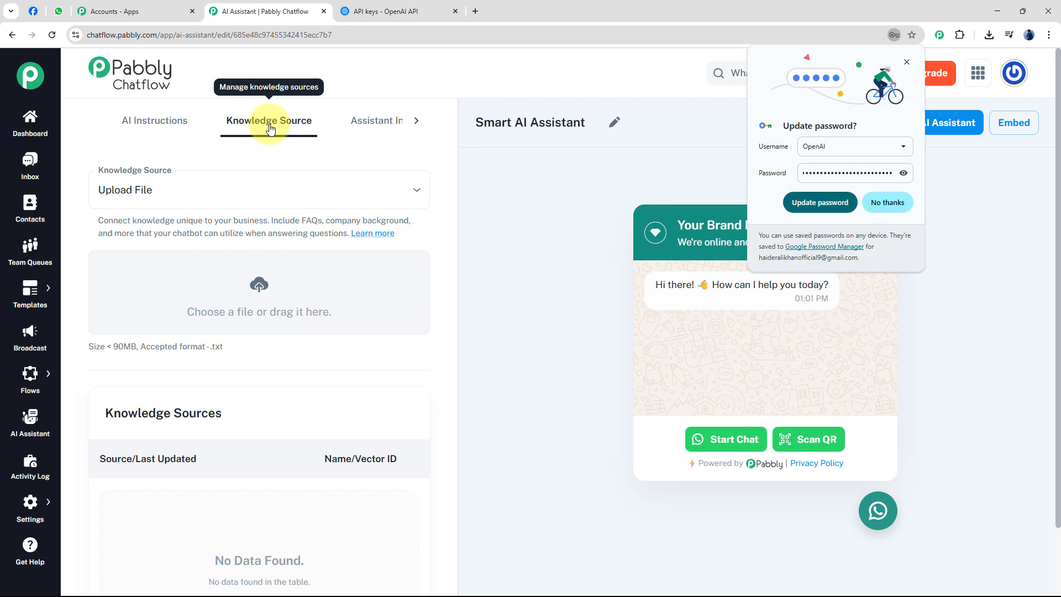
{"action": "left_click", "coordinate": [887, 203]}
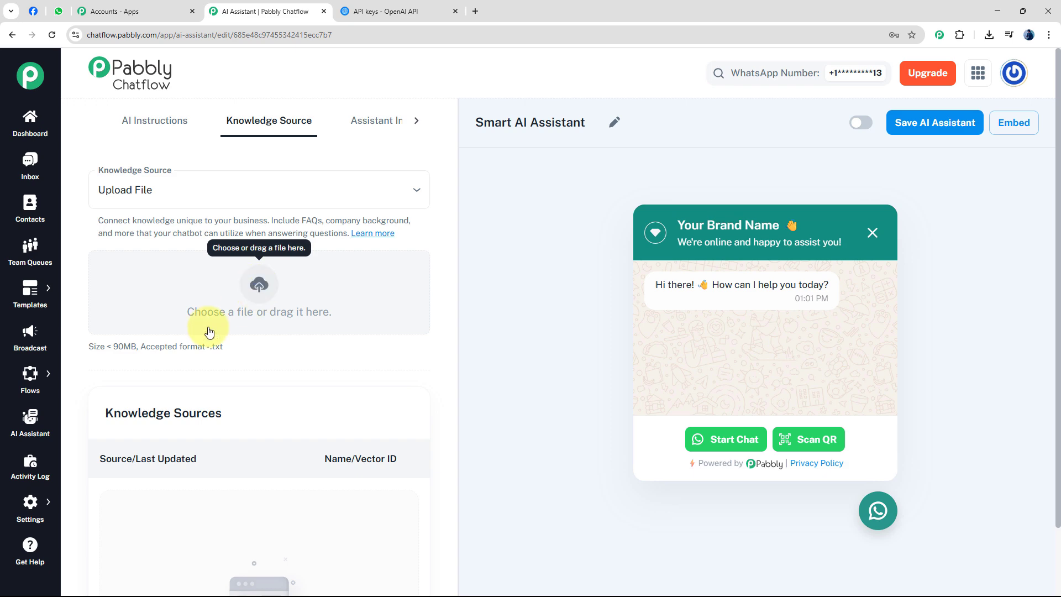
{"action": "double_click", "coordinate": [122, 350]}
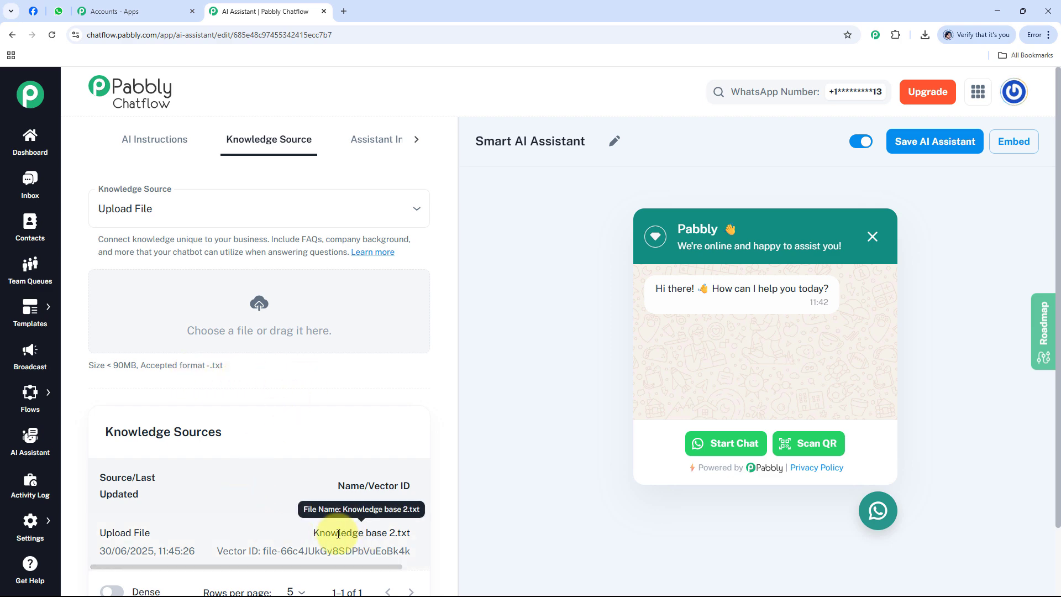
Review the uploaded Knowledge base 2.txt file, and open the knowledge file chooser and close it without selecting a file.
{"action": "left_click_drag", "start_coordinate": [313, 533], "coordinate": [375, 535]}
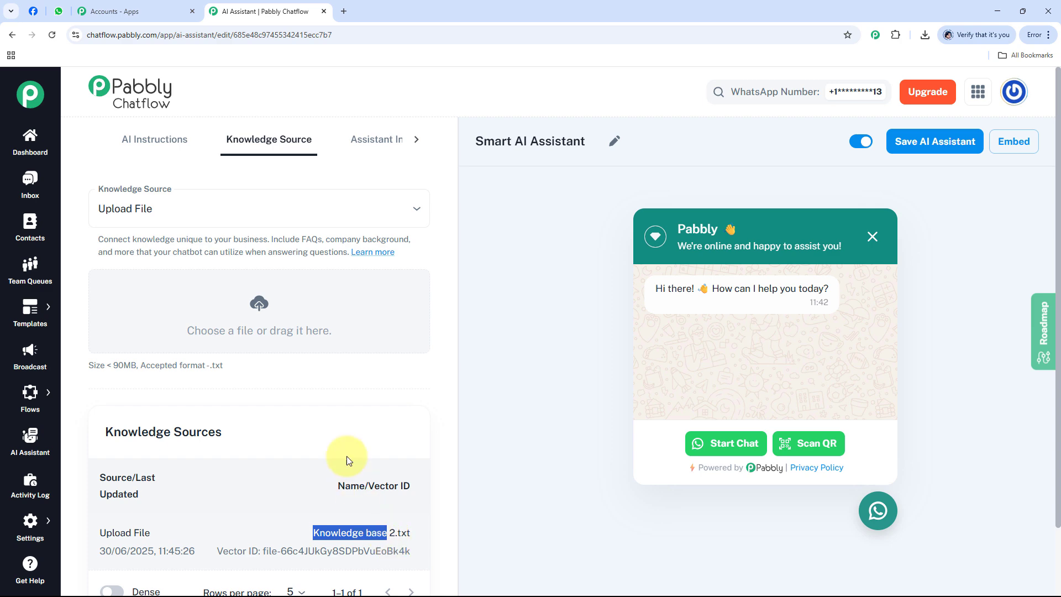
{"action": "left_click", "coordinate": [323, 386]}
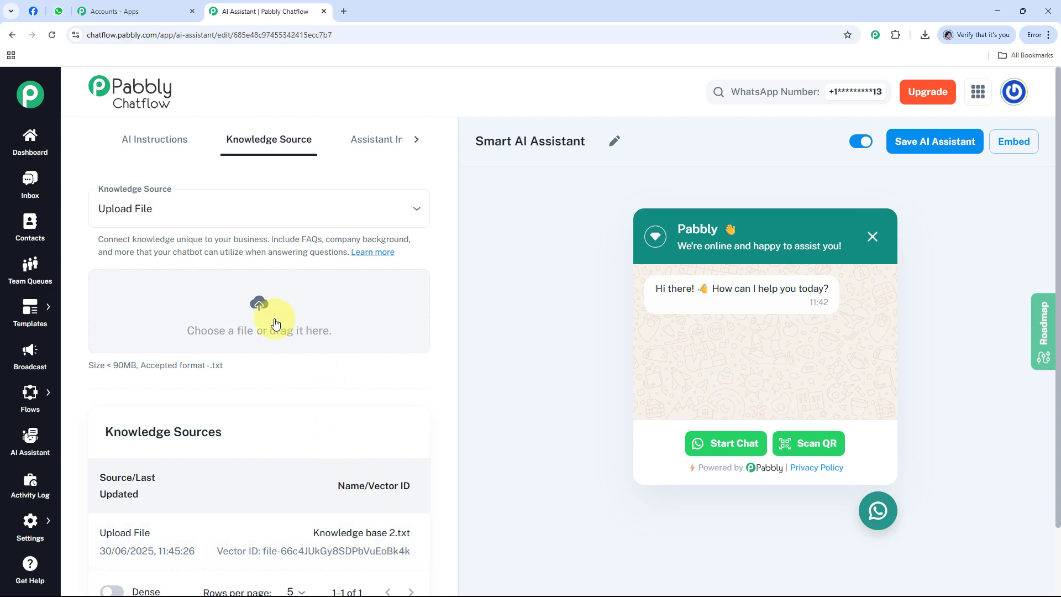
{"action": "left_click", "coordinate": [265, 304]}
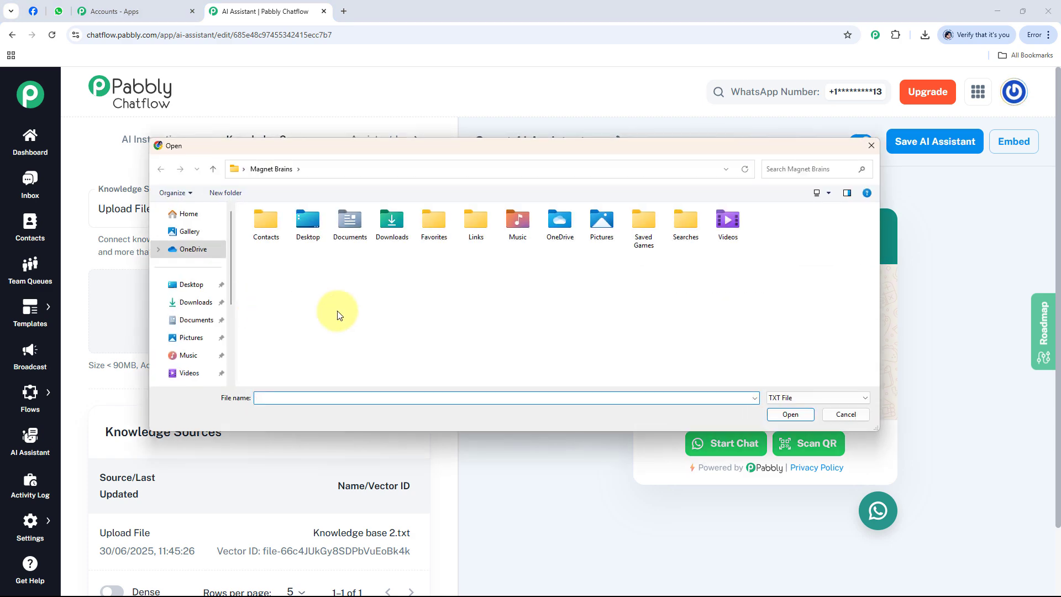
{"action": "left_click", "coordinate": [871, 146]}
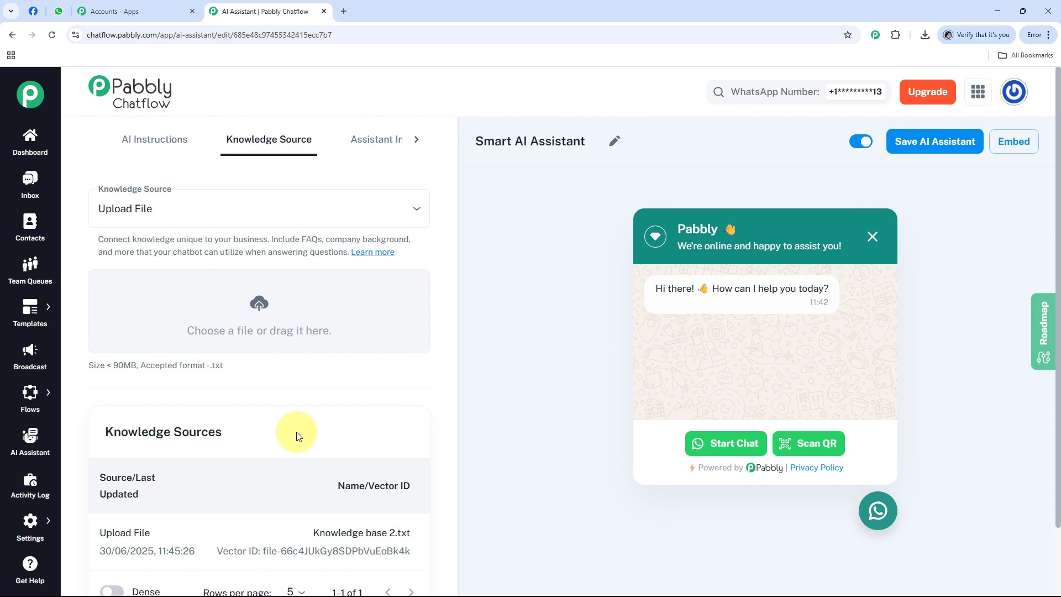
Open the assistant interface settings and change the brand name in the header heading to "Pabbly", keeping the waving emoji.
{"action": "left_click", "coordinate": [418, 142]}
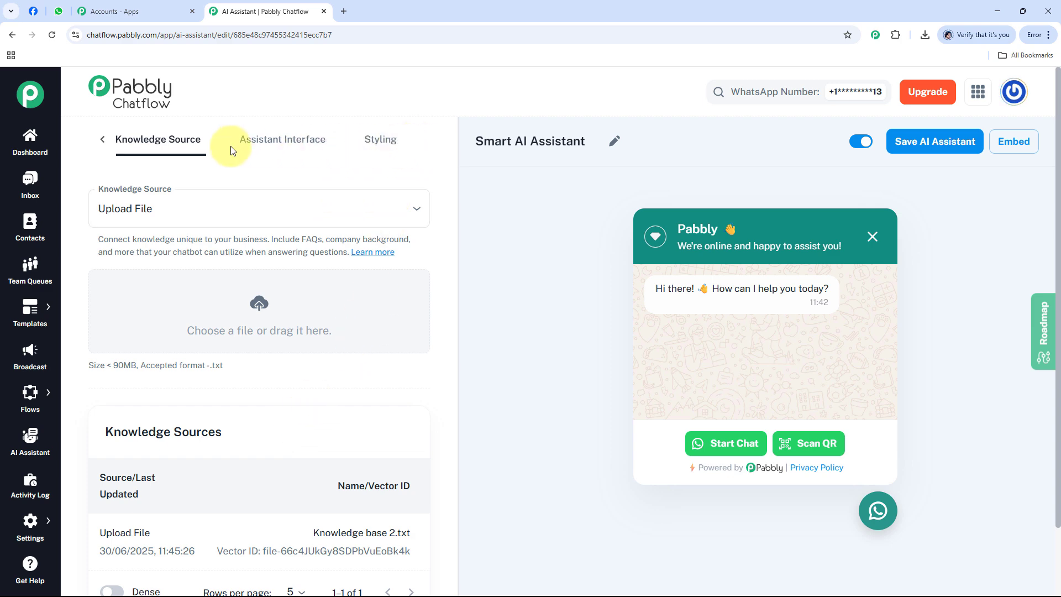
{"action": "left_click", "coordinate": [279, 141]}
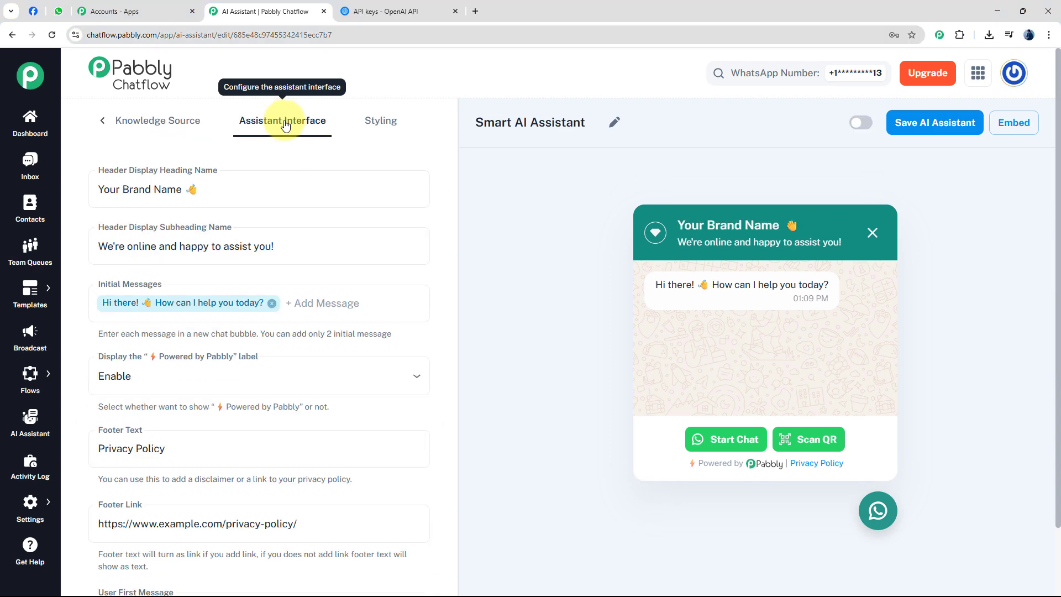
{"action": "left_click", "coordinate": [132, 189]}
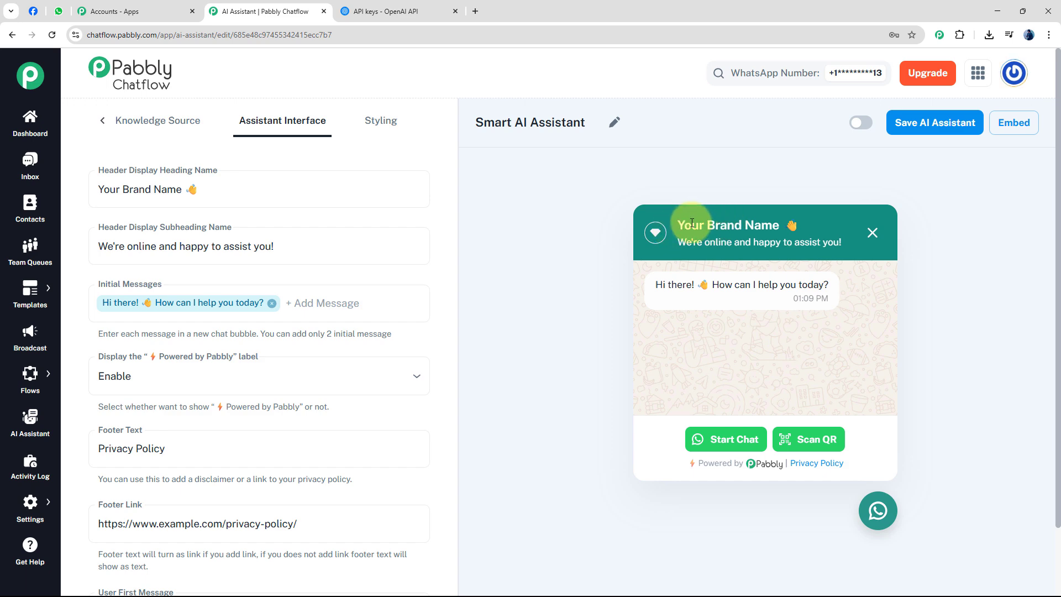
{"action": "left_click_drag", "start_coordinate": [677, 226], "coordinate": [796, 228]}
{"action": "left_click", "coordinate": [147, 190]}
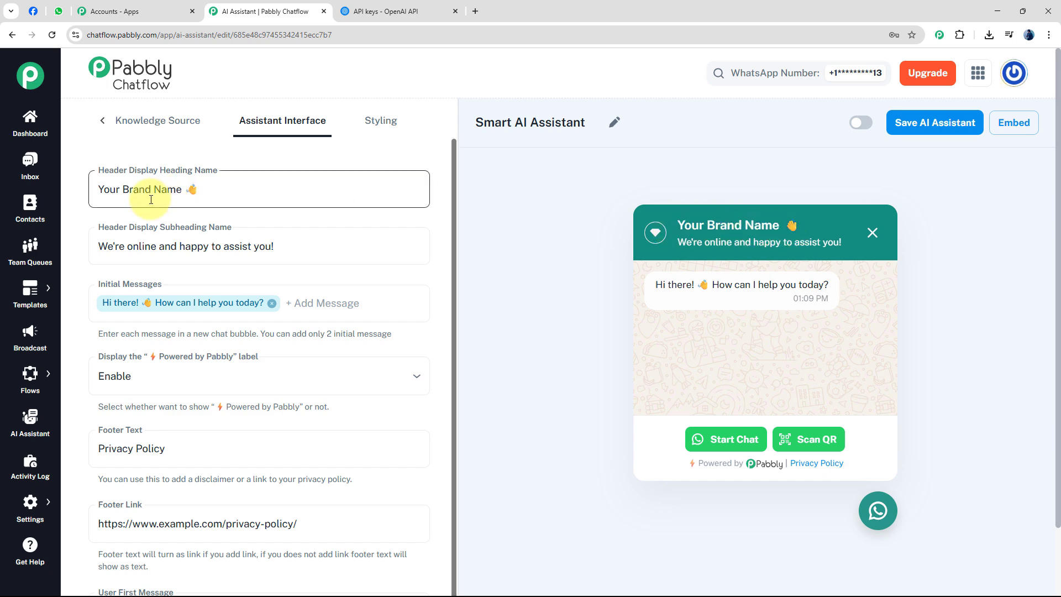
{"action": "key", "text": "shift+Home"}
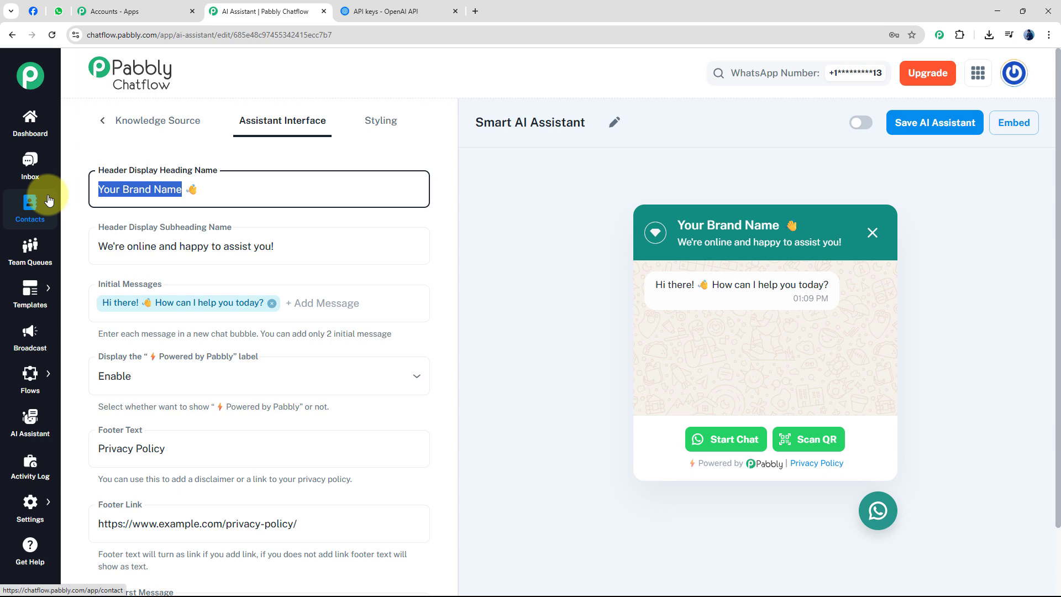
{"action": "type", "text": "Pabbly"}
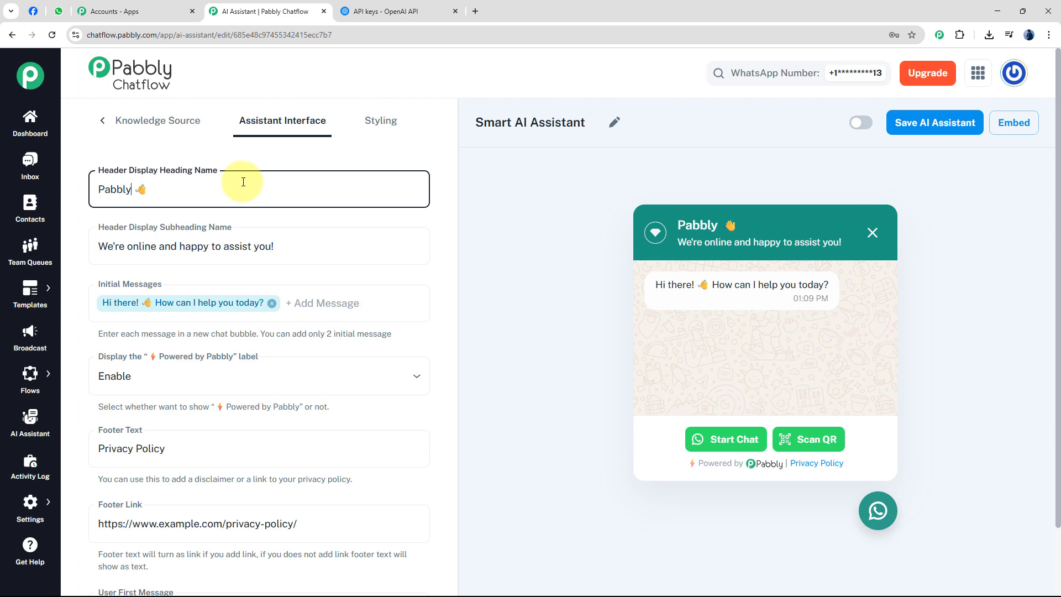
Examine the header subheading in the settings and chat preview, and look at the initial messages field.
{"action": "left_click", "coordinate": [290, 244]}
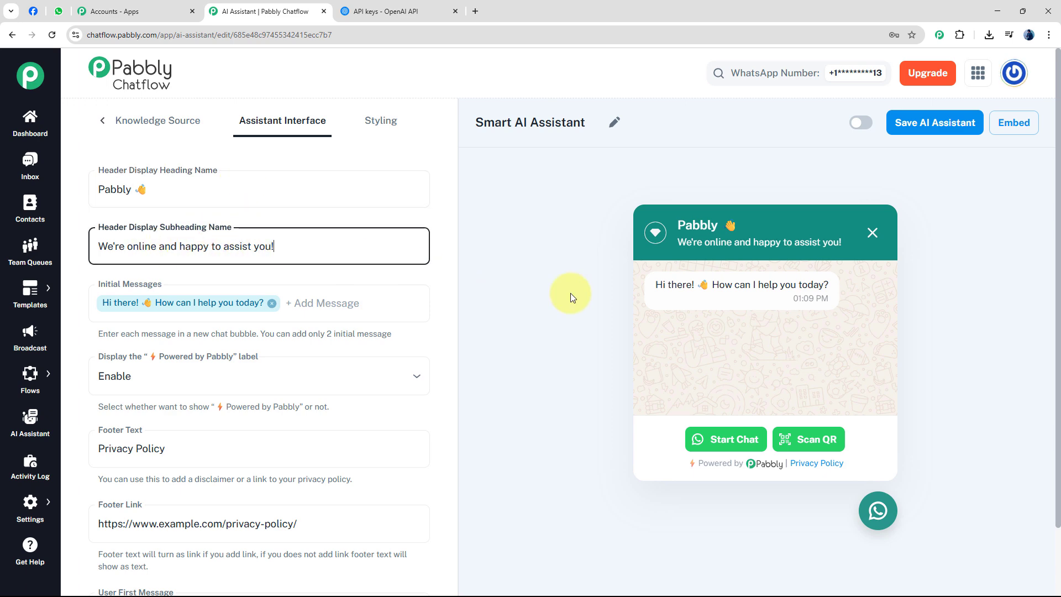
{"action": "left_click_drag", "start_coordinate": [678, 242], "coordinate": [836, 241]}
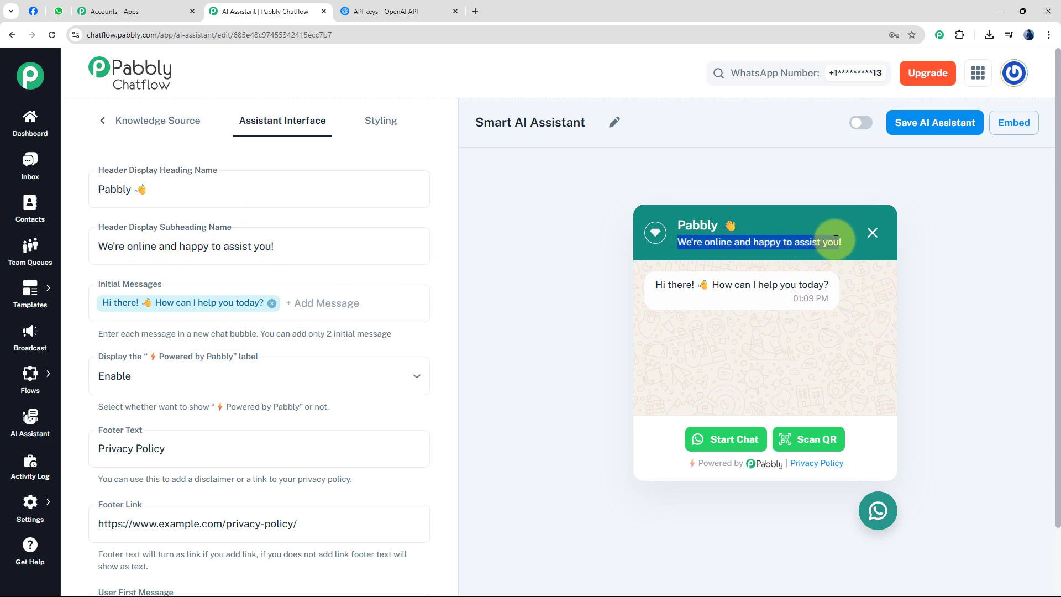
{"action": "left_click", "coordinate": [296, 244]}
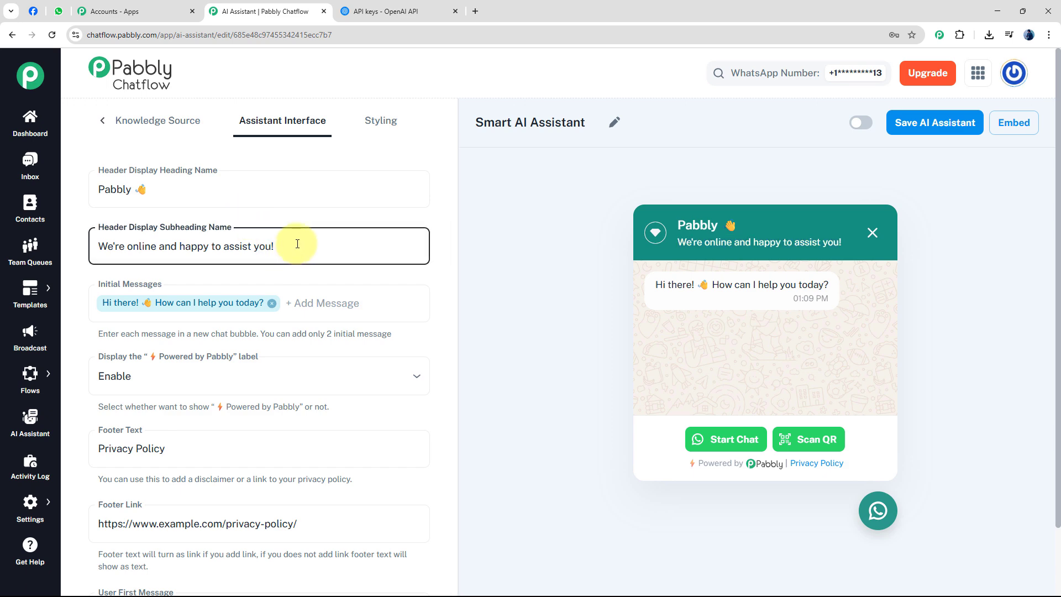
{"action": "left_click_drag", "start_coordinate": [295, 247], "coordinate": [67, 258]}
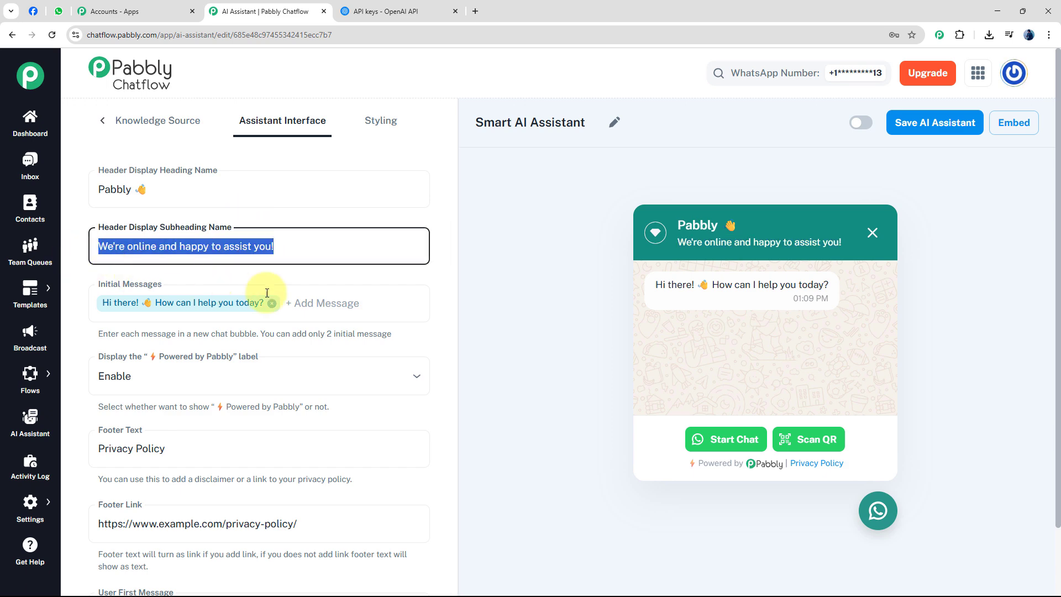
{"action": "left_click", "coordinate": [337, 320]}
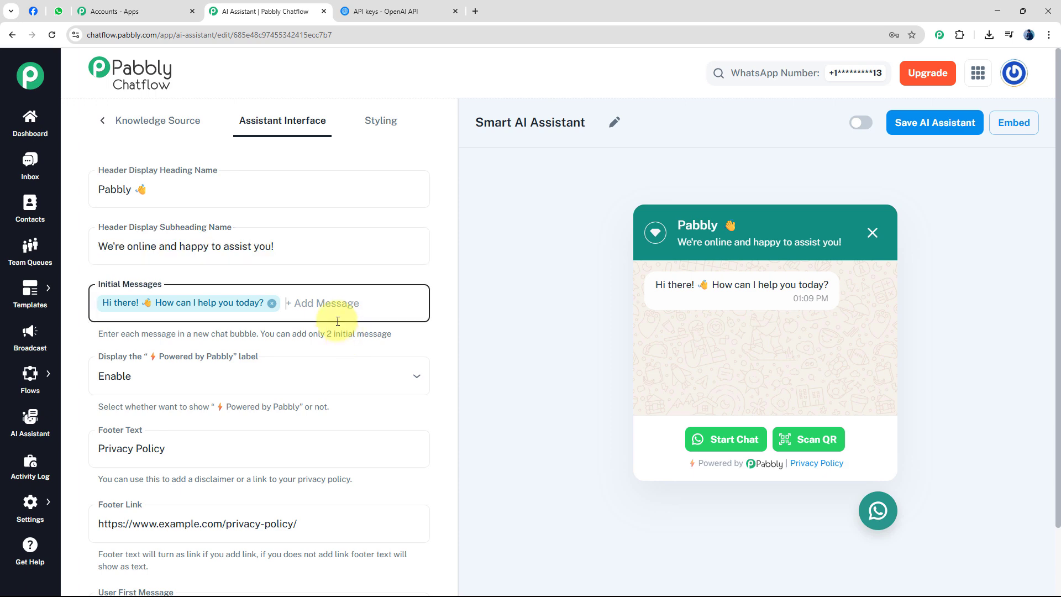
{"action": "left_click", "coordinate": [112, 313]}
Try disabling the "Powered by Pabbly" label in the chat preview, and enable it again.
{"action": "scroll", "coordinate": [249, 336], "scroll_direction": "down", "scroll_amount": 1}
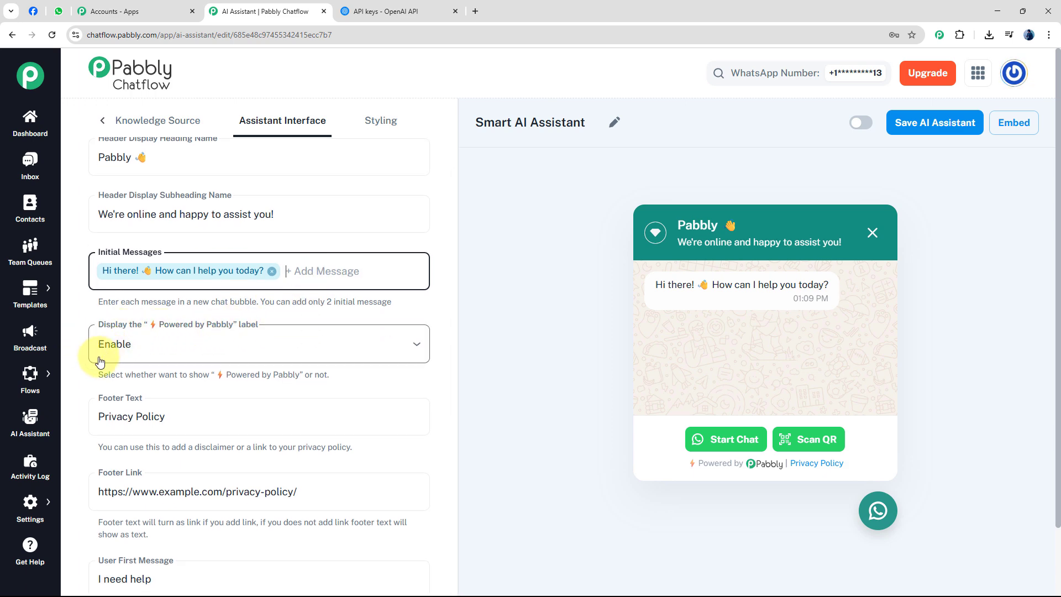
{"action": "left_click_drag", "start_coordinate": [698, 463], "coordinate": [770, 466]}
{"action": "left_click", "coordinate": [646, 466]}
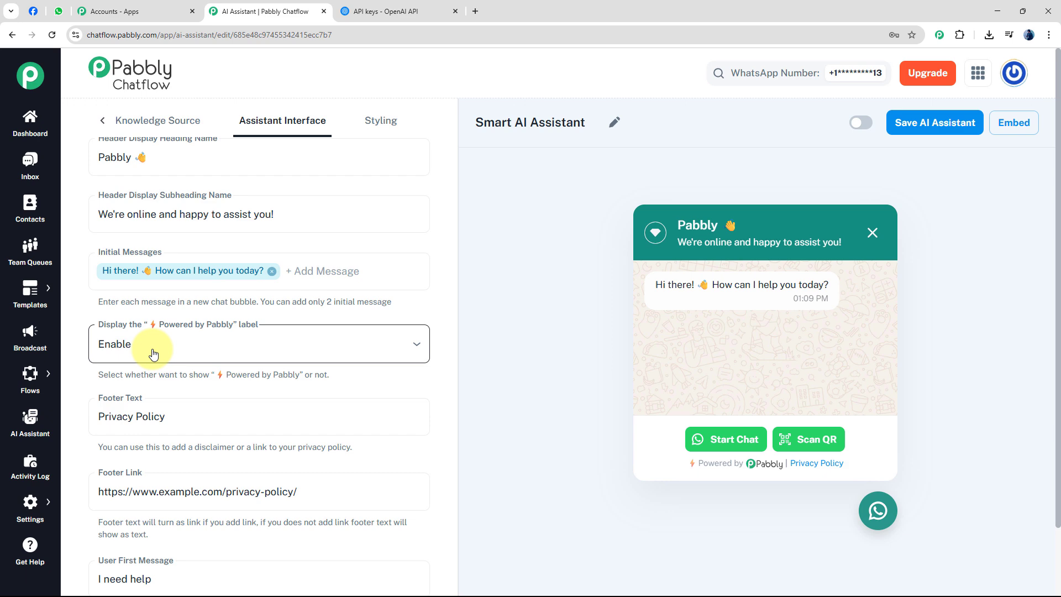
{"action": "left_click", "coordinate": [187, 345]}
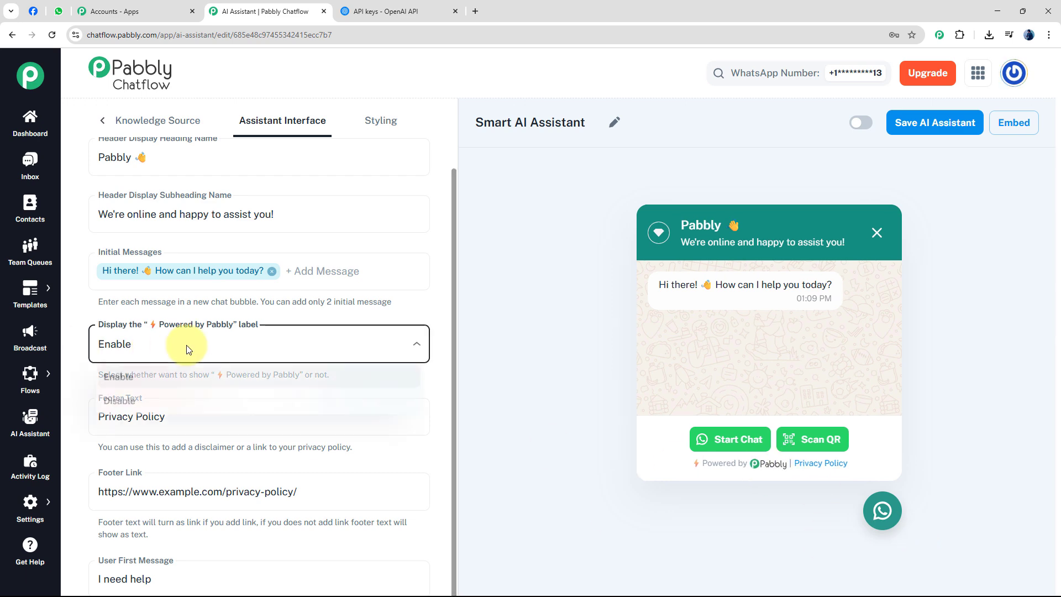
{"action": "left_click", "coordinate": [126, 409]}
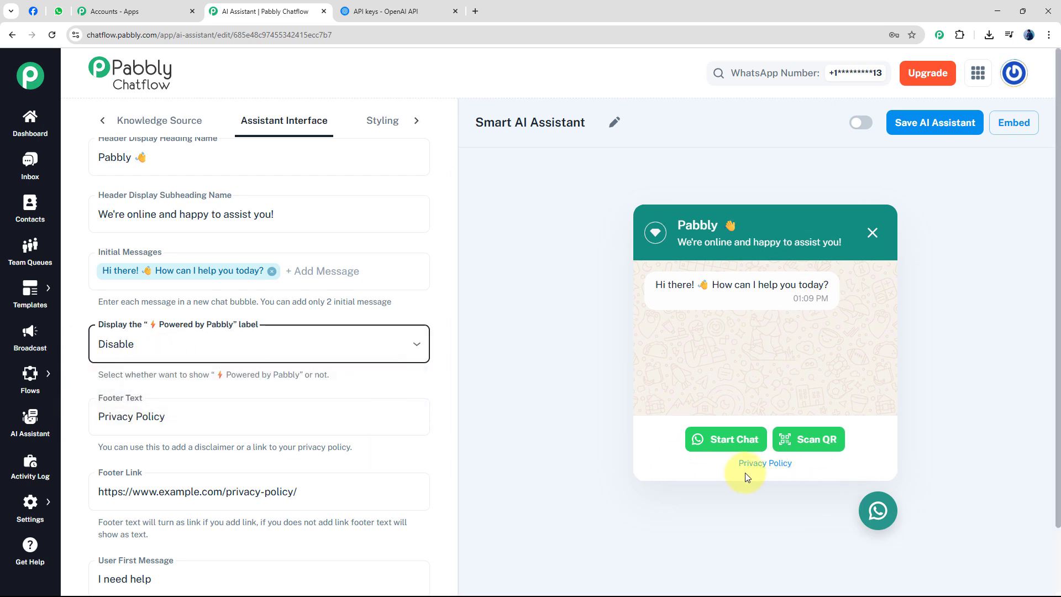
{"action": "left_click", "coordinate": [244, 335]}
{"action": "left_click", "coordinate": [199, 374]}
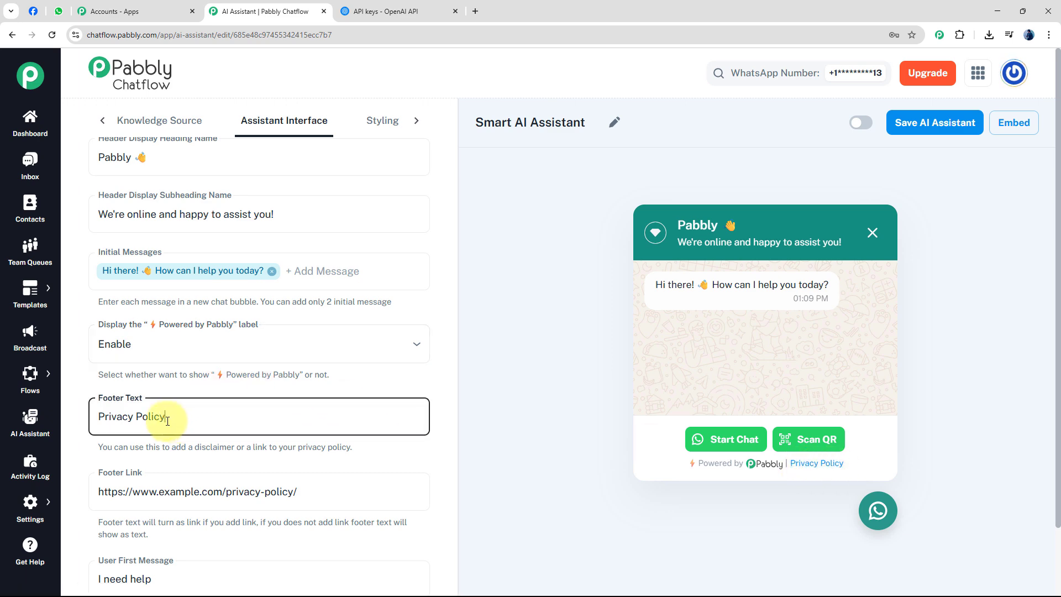
Inspect the footer text and footer link fields used for the privacy policy.
{"action": "left_click_drag", "start_coordinate": [176, 420], "coordinate": [93, 419]}
{"action": "left_click", "coordinate": [291, 418]}
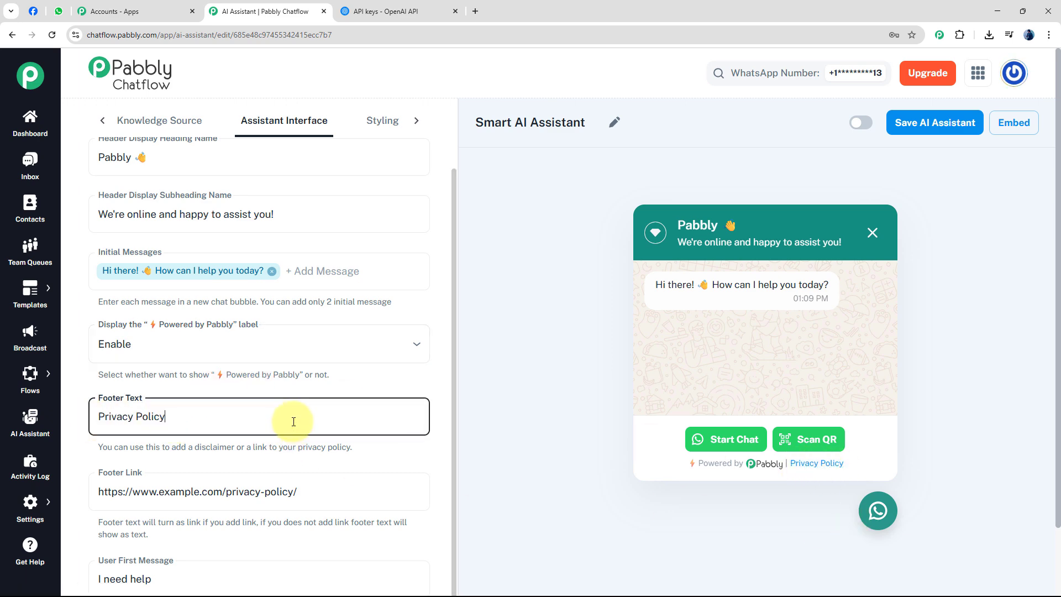
{"action": "scroll", "coordinate": [166, 443], "scroll_direction": "down", "scroll_amount": 2}
{"action": "left_click", "coordinate": [142, 426]}
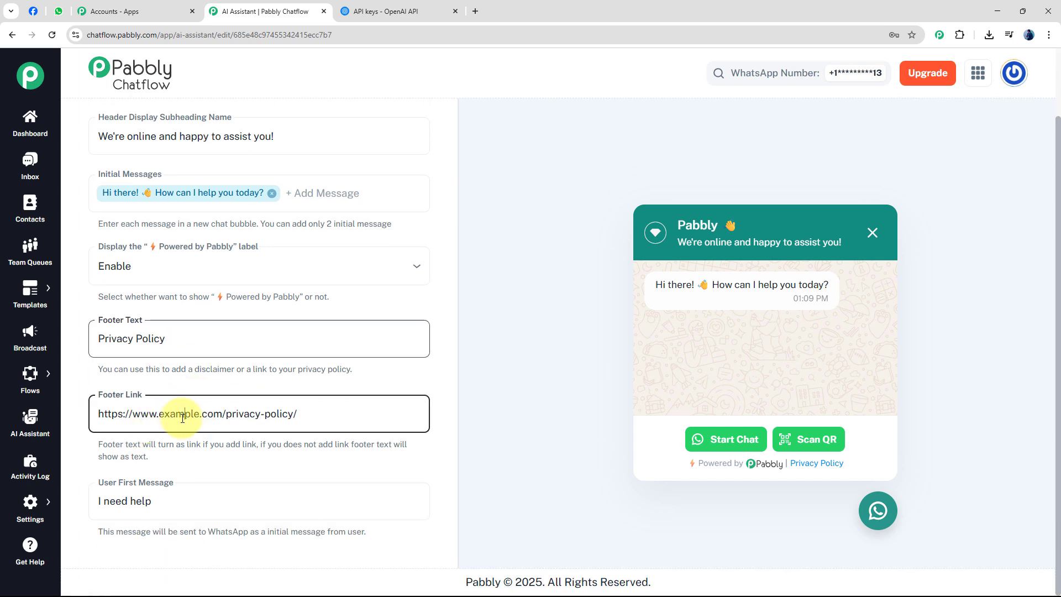
{"action": "left_click_drag", "start_coordinate": [403, 415], "coordinate": [79, 424]}
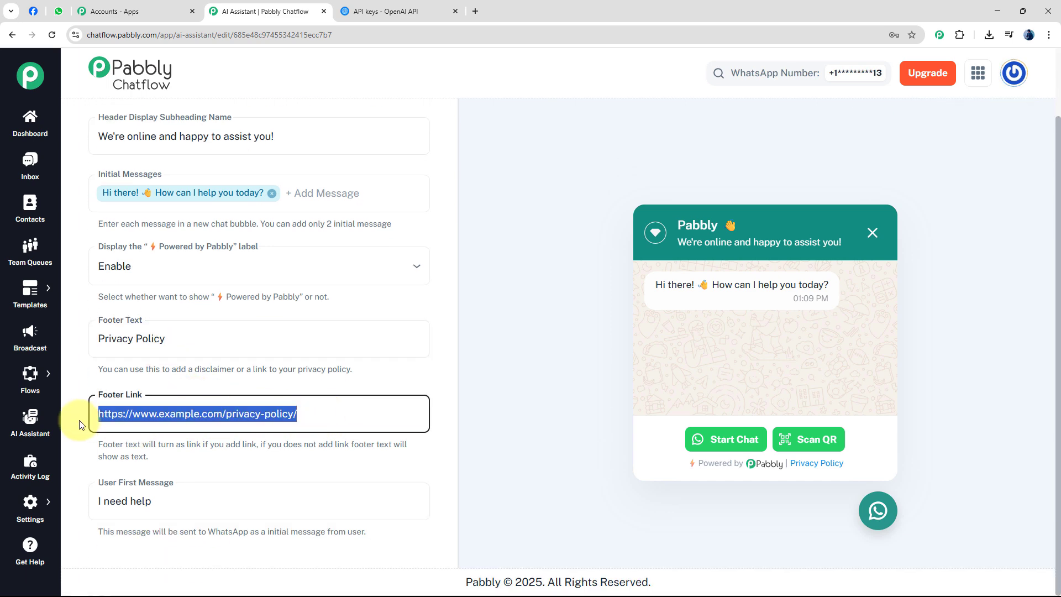
Inspect the footer link for the privacy policy and the user first message field.
{"action": "left_click", "coordinate": [188, 415]}
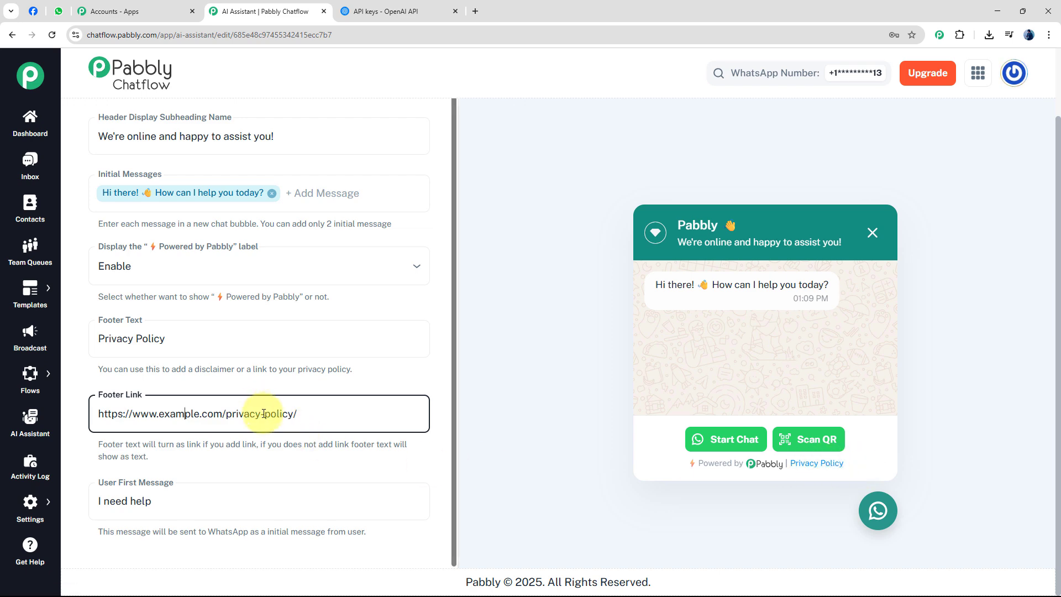
{"action": "triple_click", "coordinate": [283, 418]}
{"action": "left_click", "coordinate": [338, 418]}
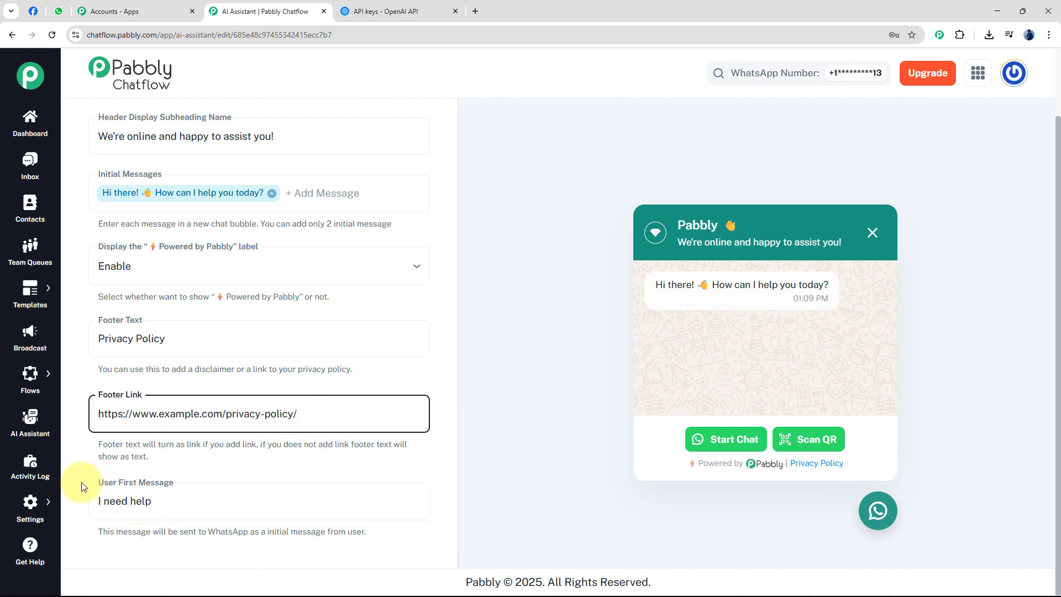
{"action": "left_click", "coordinate": [205, 504]}
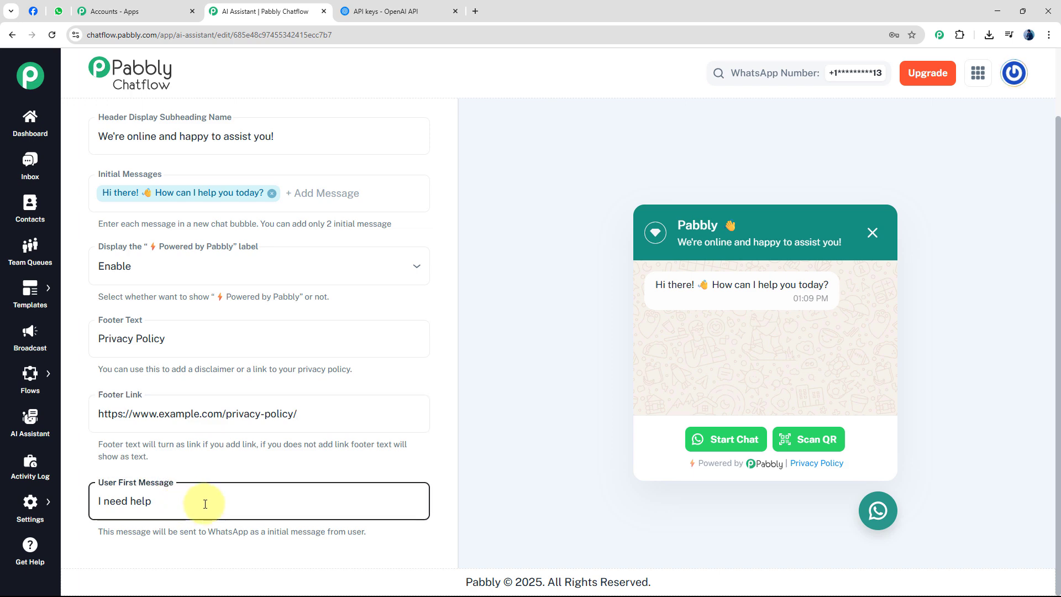
Open the assistant's styling settings and view the available theme modes and assistant shapes, keeping Light and Circle.
{"action": "scroll", "coordinate": [498, 332], "scroll_direction": "up", "scroll_amount": 3}
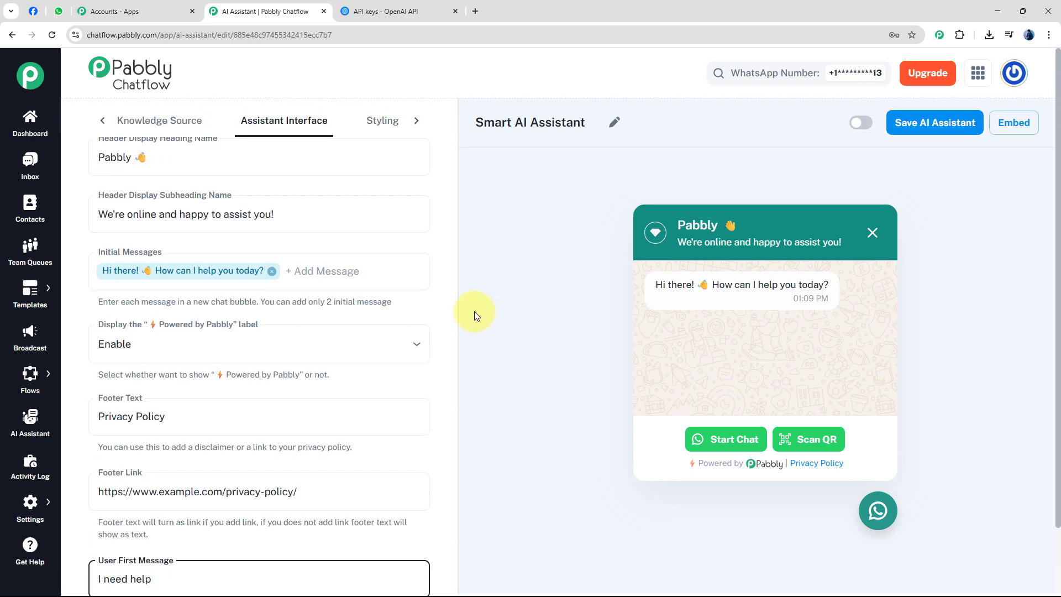
{"action": "left_click", "coordinate": [381, 124]}
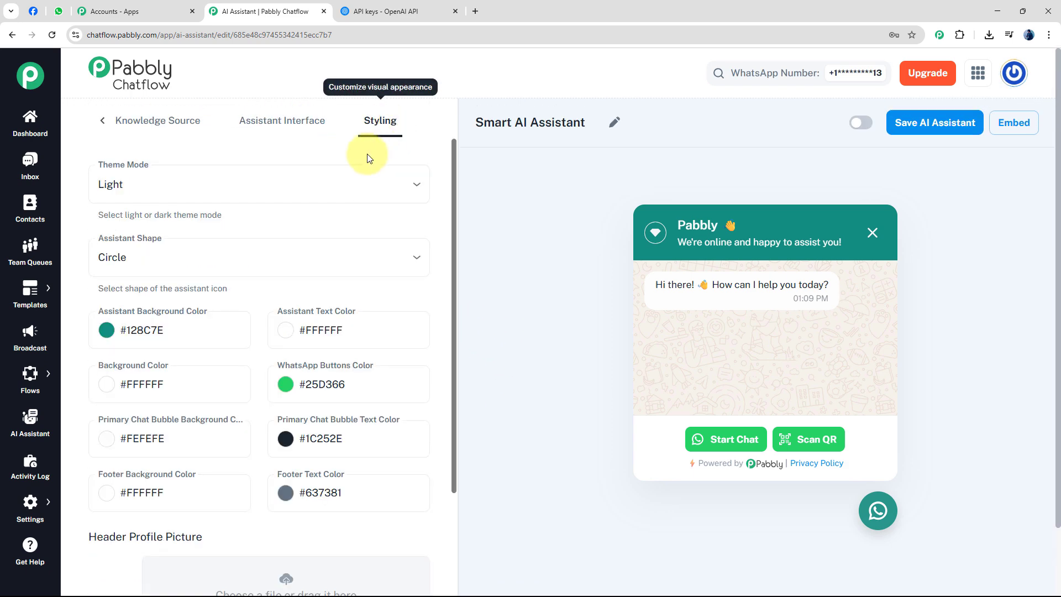
{"action": "left_click", "coordinate": [138, 183]}
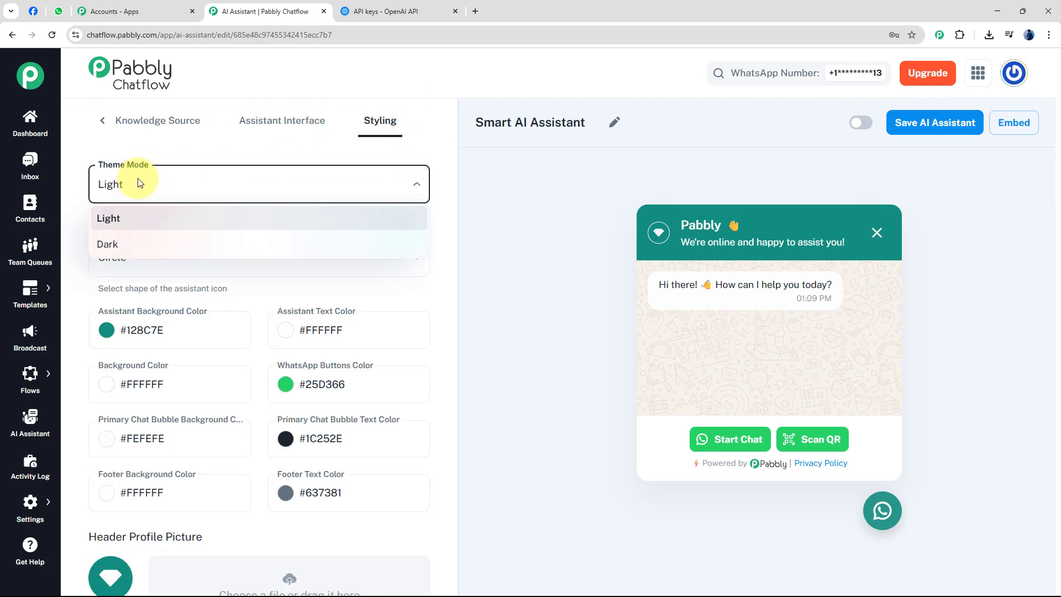
{"action": "left_click", "coordinate": [213, 171]}
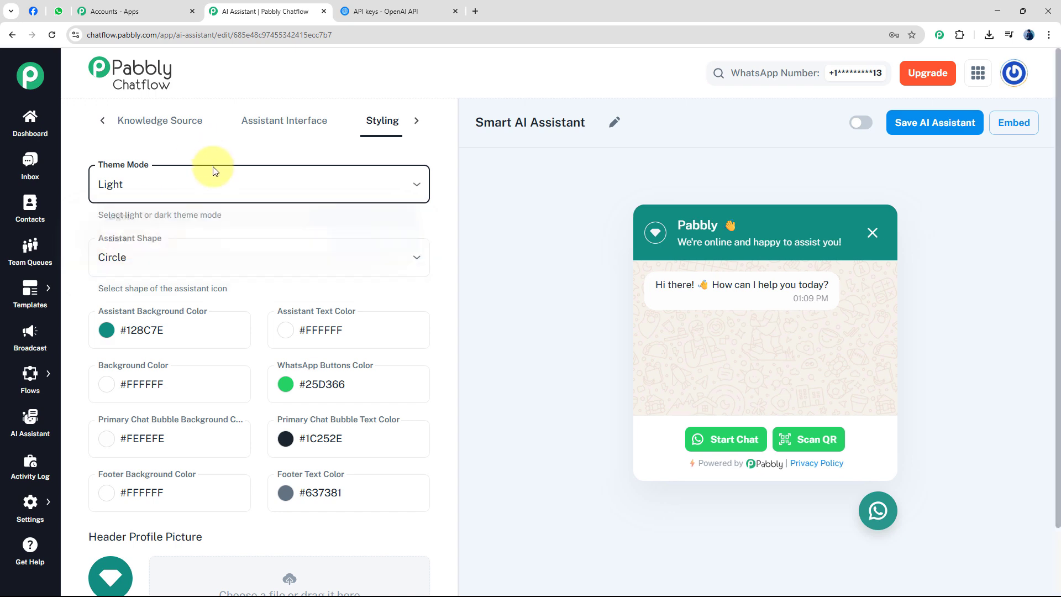
{"action": "left_click", "coordinate": [182, 263]}
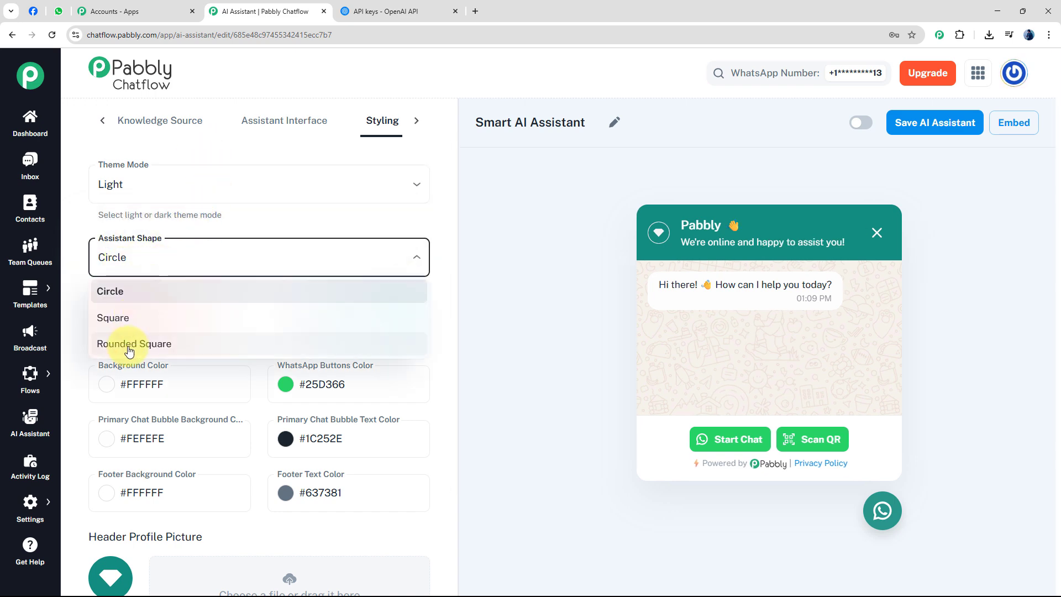
{"action": "left_click", "coordinate": [71, 209]}
Look through the styling colours and the header, assistant and background picture options.
{"action": "scroll", "coordinate": [130, 353], "scroll_direction": "down", "scroll_amount": 5}
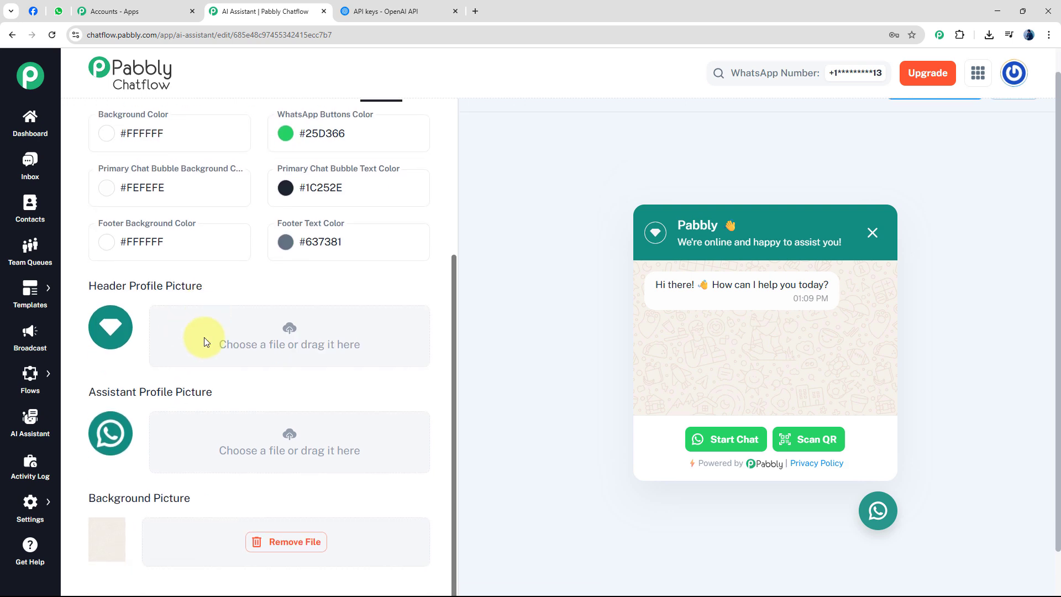
{"action": "scroll", "coordinate": [204, 342], "scroll_direction": "down", "scroll_amount": 1}
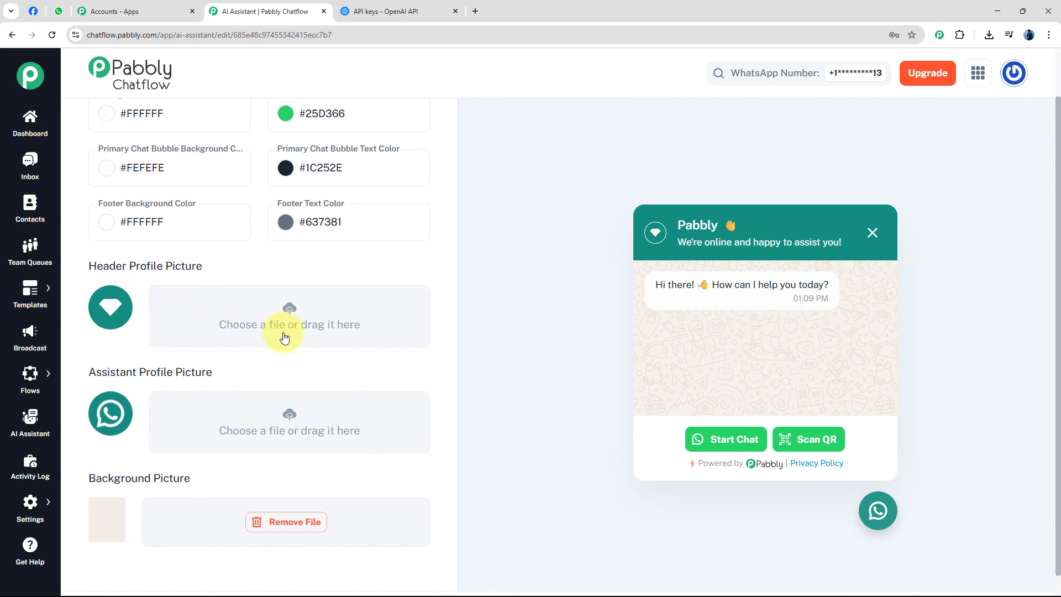
{"action": "scroll", "coordinate": [315, 426], "scroll_direction": "down", "scroll_amount": 1}
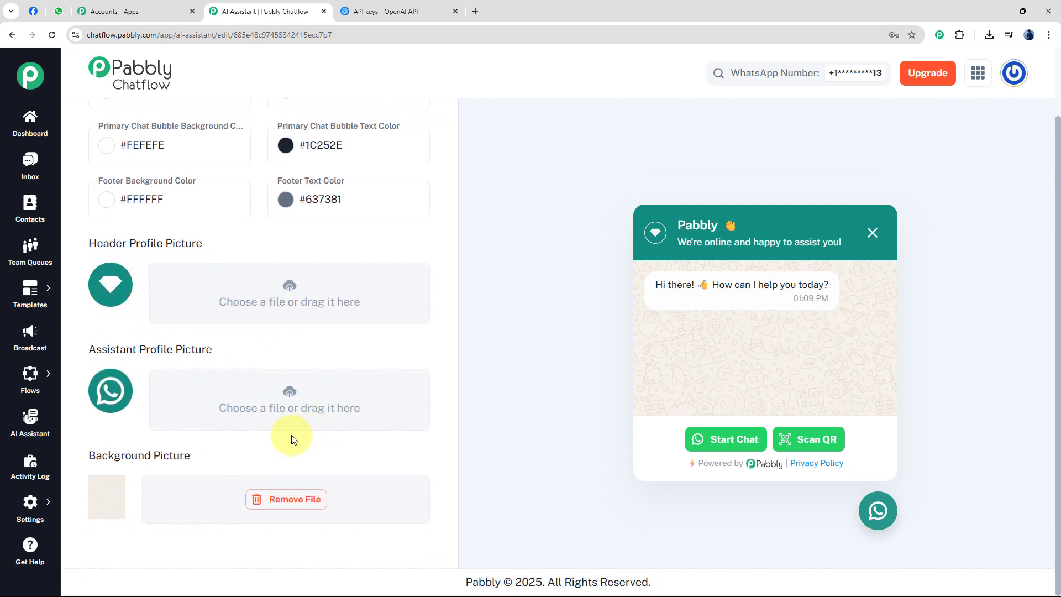
{"action": "scroll", "coordinate": [387, 303], "scroll_direction": "up", "scroll_amount": 4}
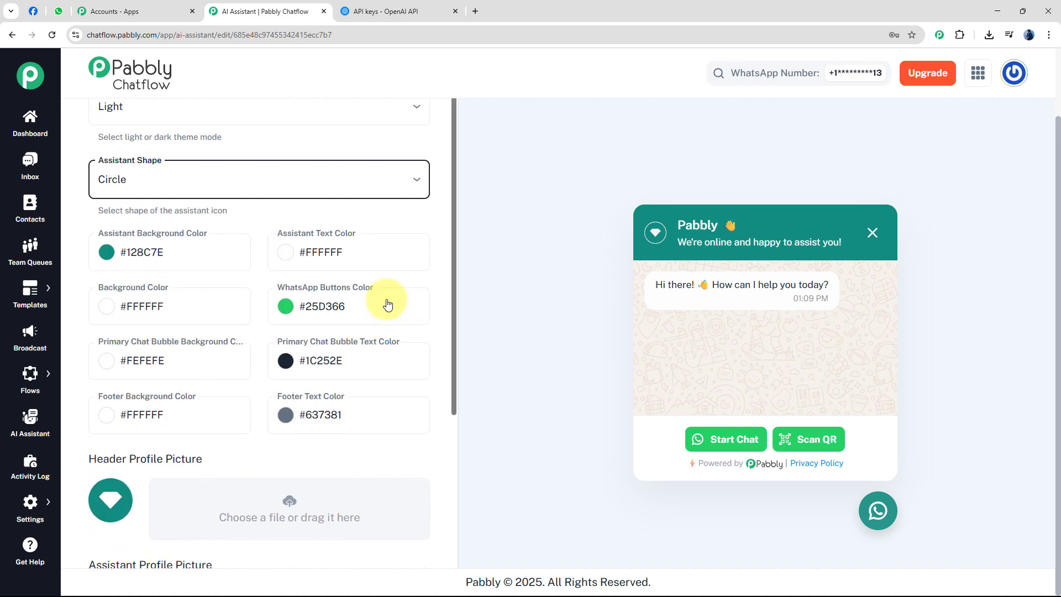
{"action": "scroll", "coordinate": [249, 146], "scroll_direction": "up", "scroll_amount": 2}
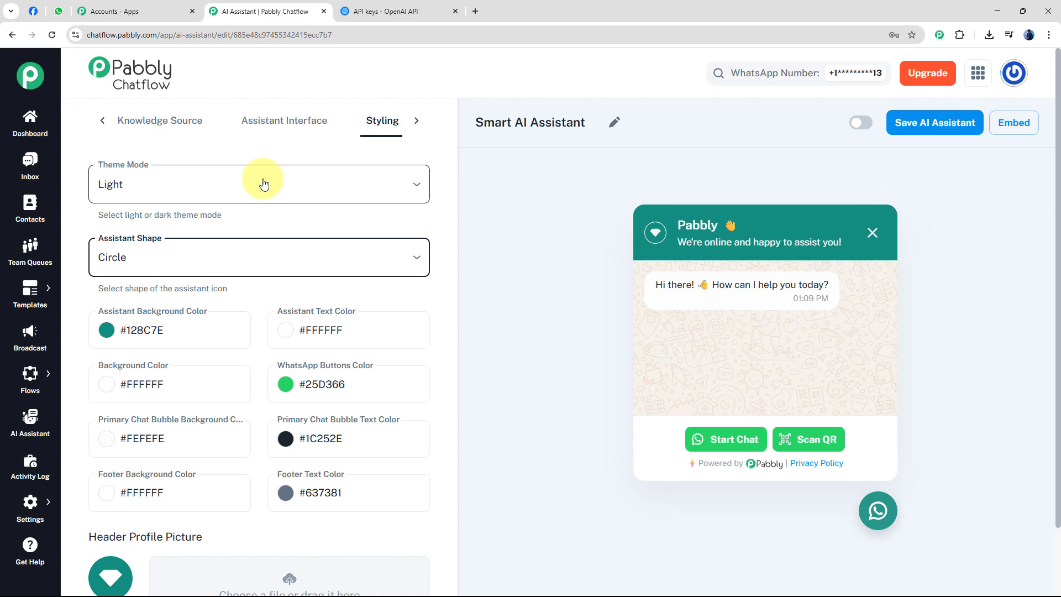
Activate the Smart AI Assistant, save it, and dismiss the notification.
{"action": "left_click", "coordinate": [861, 124]}
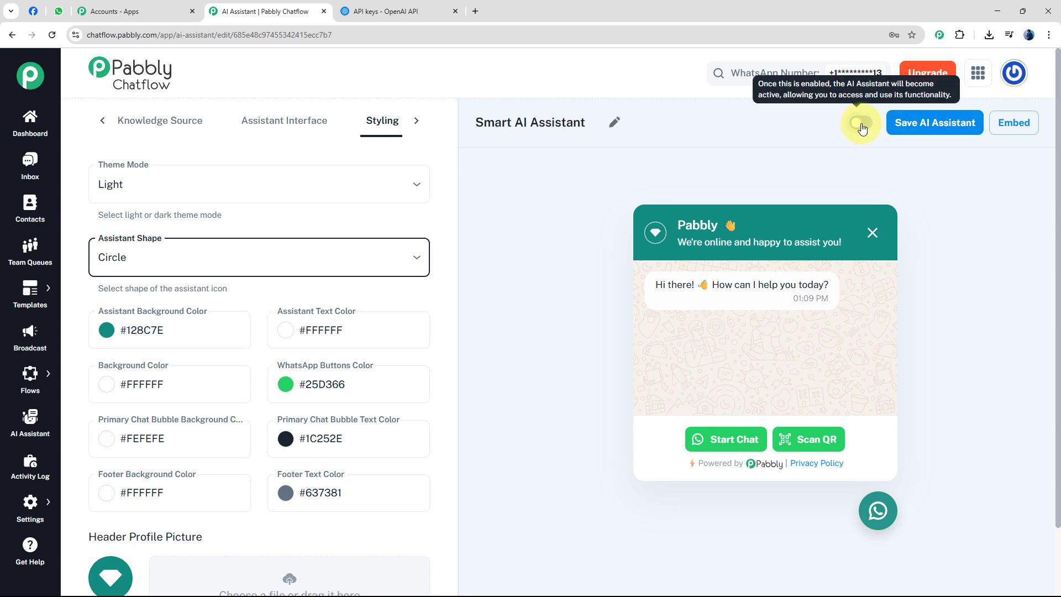
{"action": "left_click", "coordinate": [932, 127]}
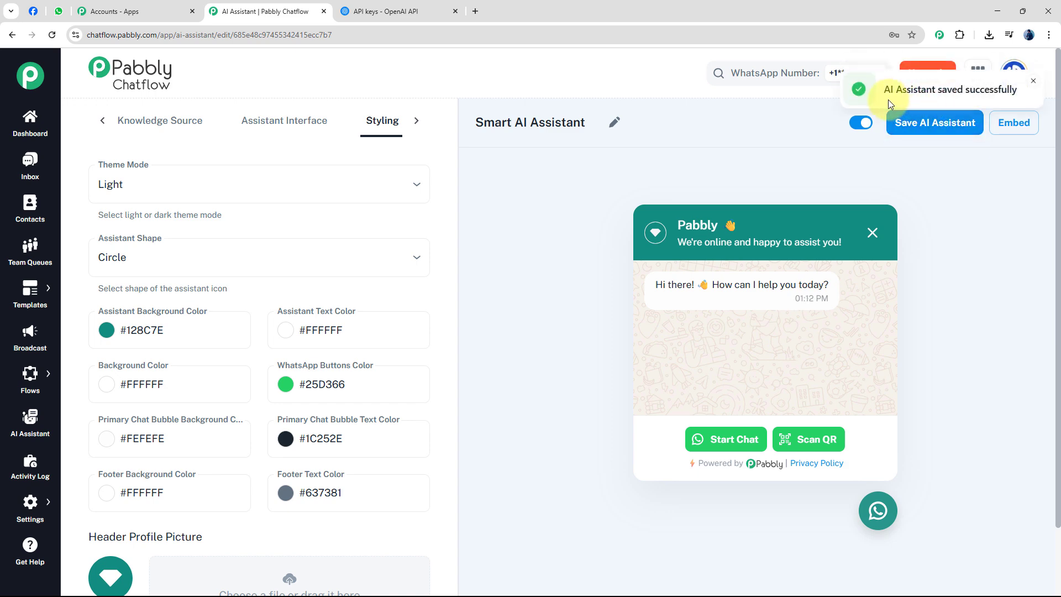
{"action": "left_click", "coordinate": [1033, 81]}
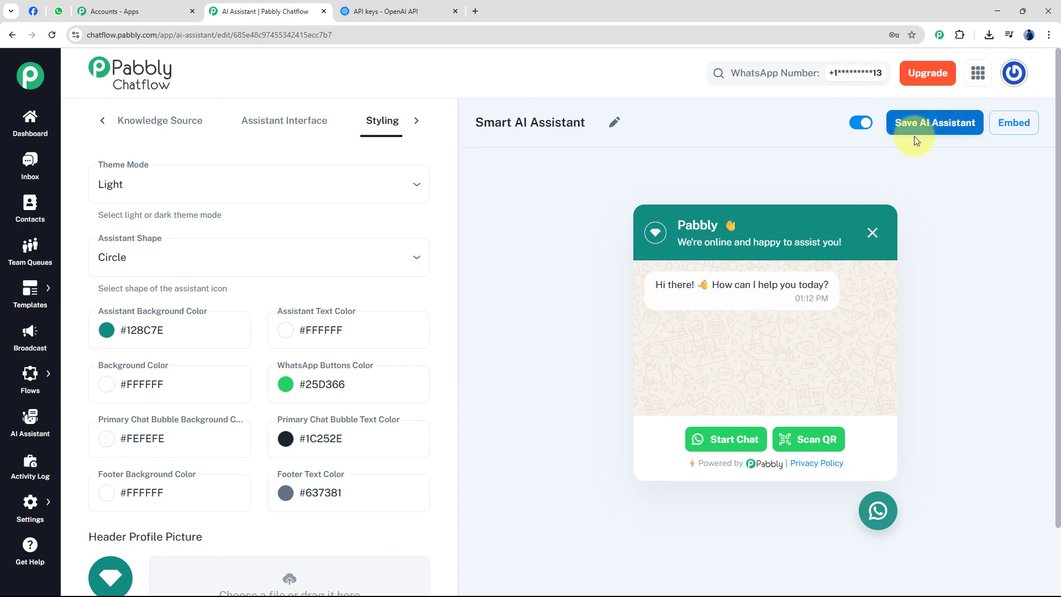
Open the assistant's embed options and copy the embedding code of type Script.
{"action": "left_click", "coordinate": [1019, 132]}
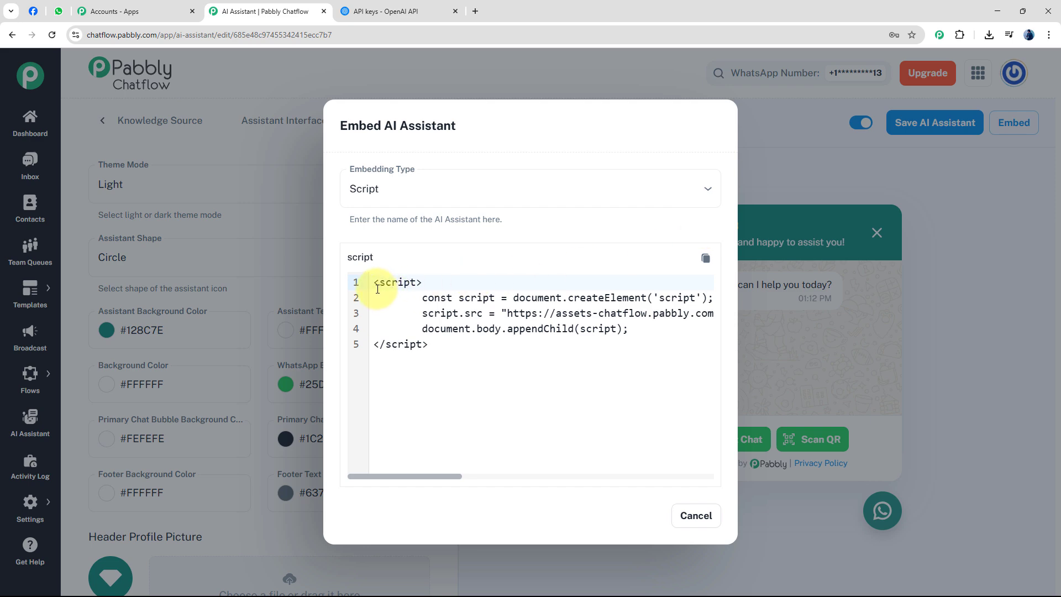
{"action": "left_click_drag", "start_coordinate": [376, 284], "coordinate": [433, 356]}
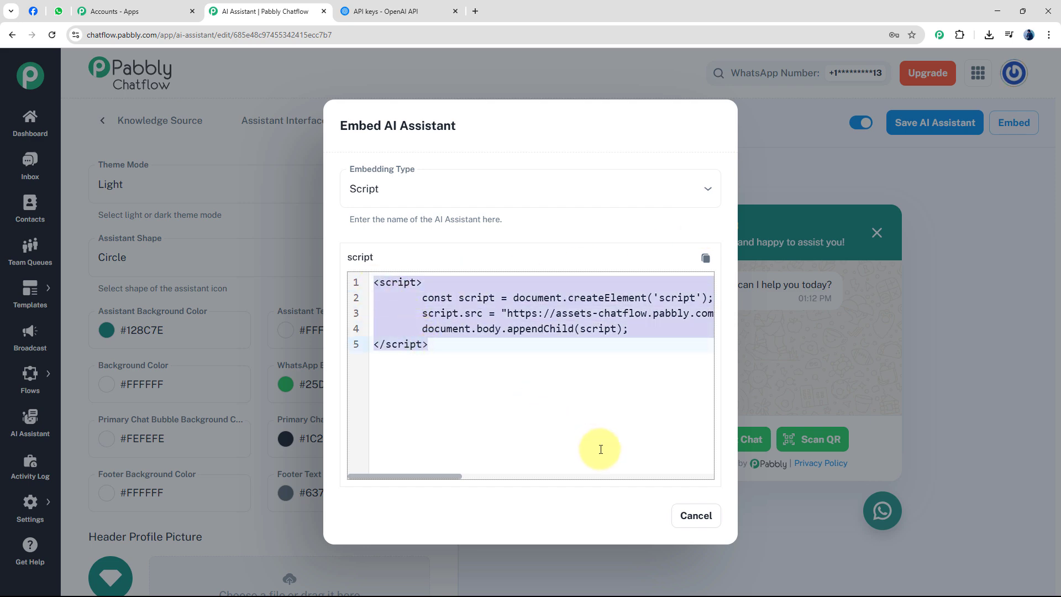
{"action": "left_click", "coordinate": [707, 259]}
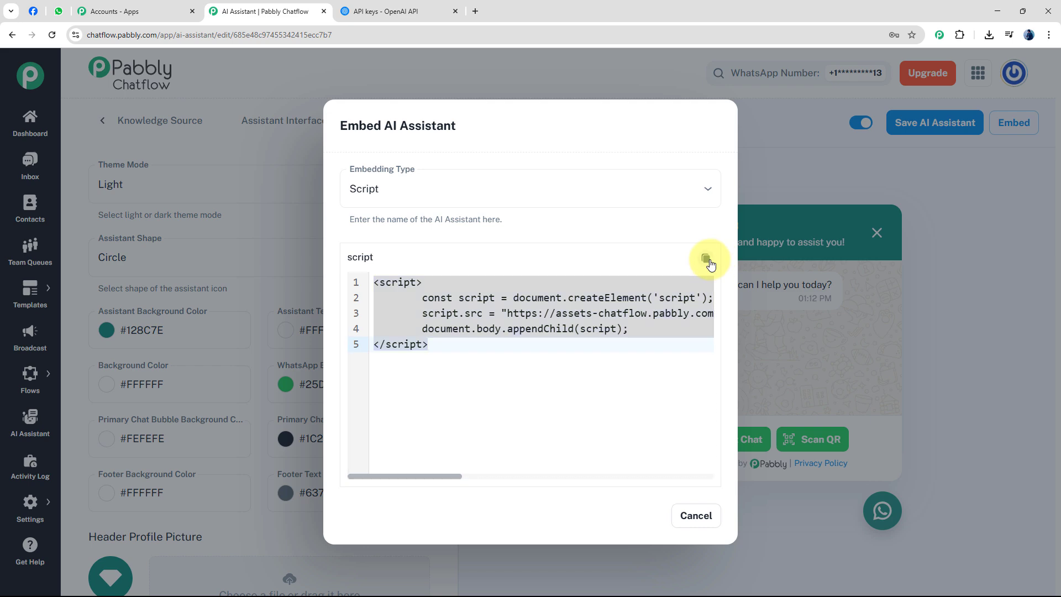
{"action": "double_click", "coordinate": [469, 216]}
{"action": "left_click", "coordinate": [558, 222]}
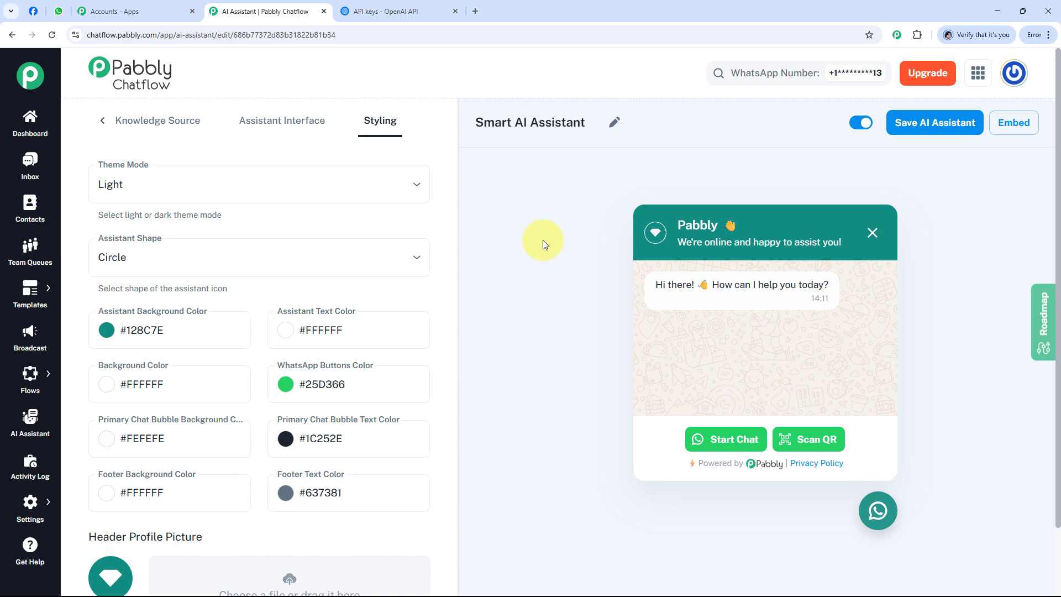
Switch to WhatsApp Web and send "Can I visit the lab for training or project?" in the Biotechnology Services chat.
{"action": "left_click", "coordinate": [58, 11]}
{"action": "key", "text": "ctrl+v"}
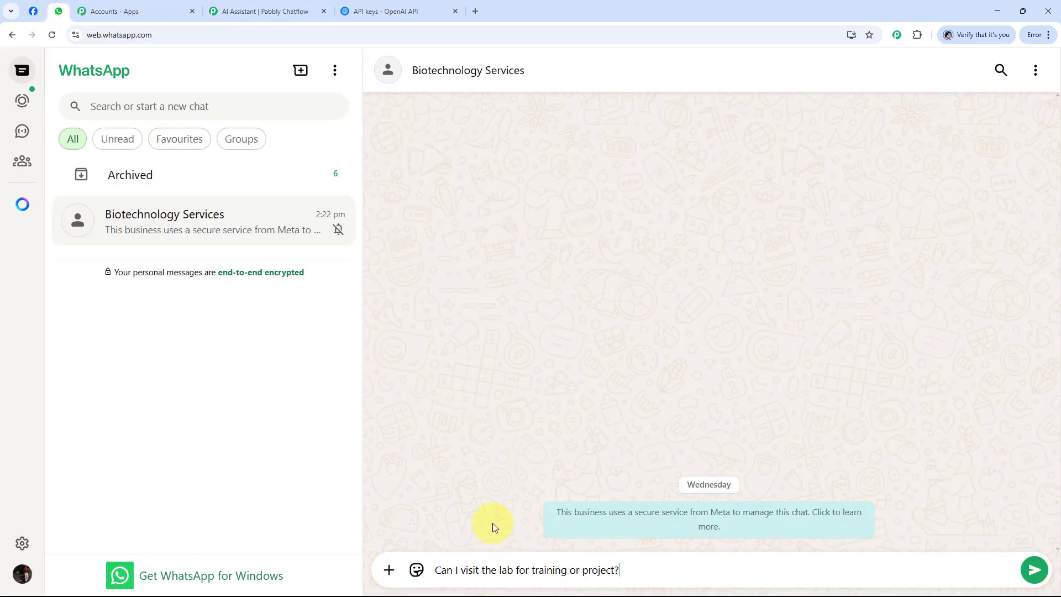
{"action": "key", "text": "Return"}
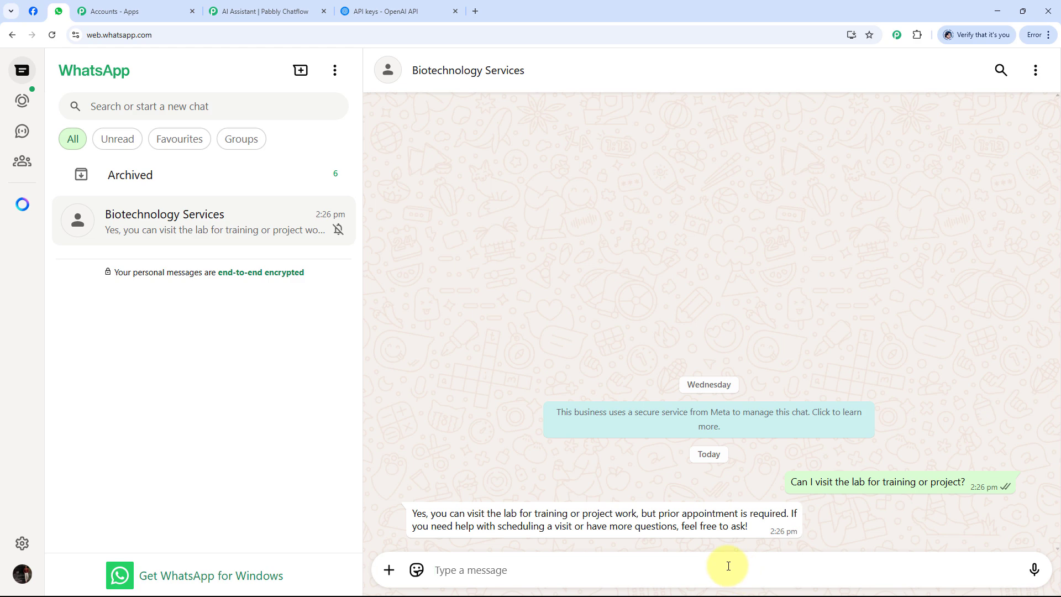
Reply "Okay" to the assistant in the Biotechnology Services chat, and return to the assistant settings in Pabbly Chatflow.
{"action": "type", "text": "Okay"}
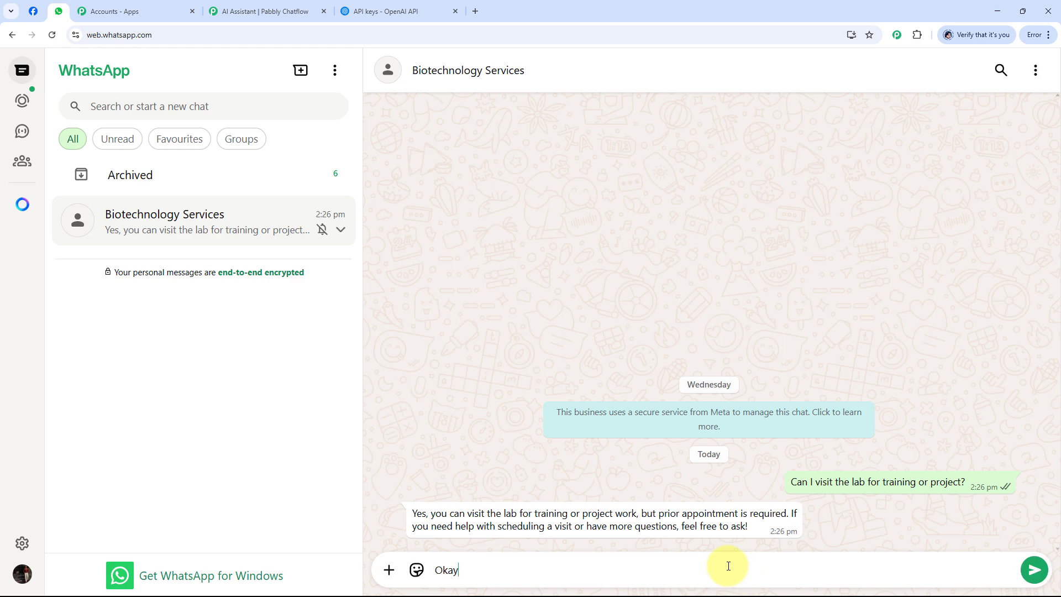
{"action": "key", "text": "Return"}
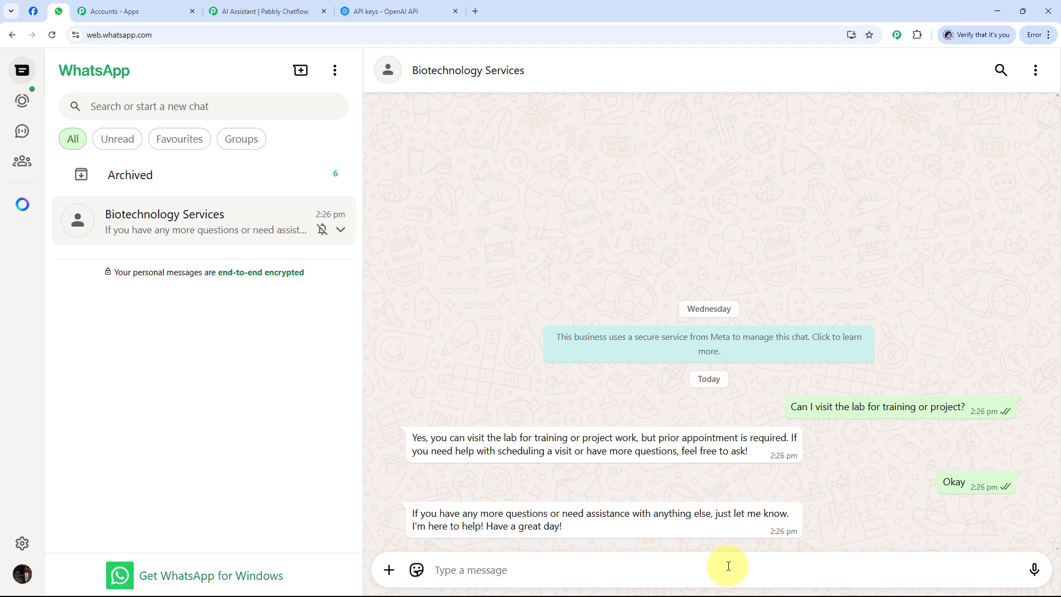
{"action": "left_click", "coordinate": [298, 12]}
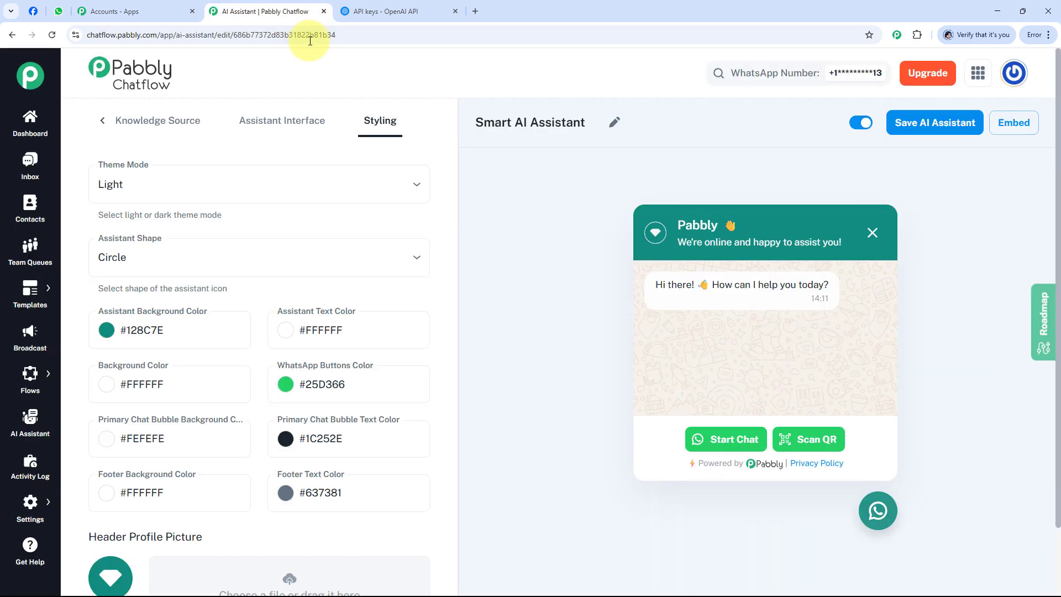